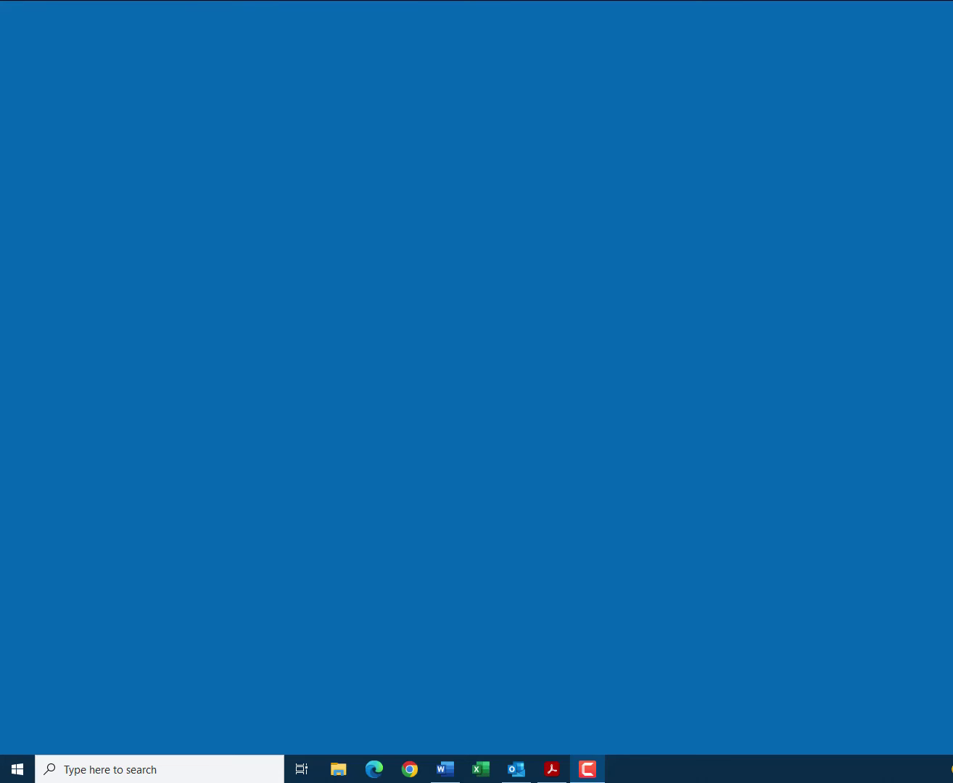
Step: Open Apps & features in Windows Settings and scroll to BallisticMeasurementSystemV2
click(17, 771)
mouse_move(20, 703)
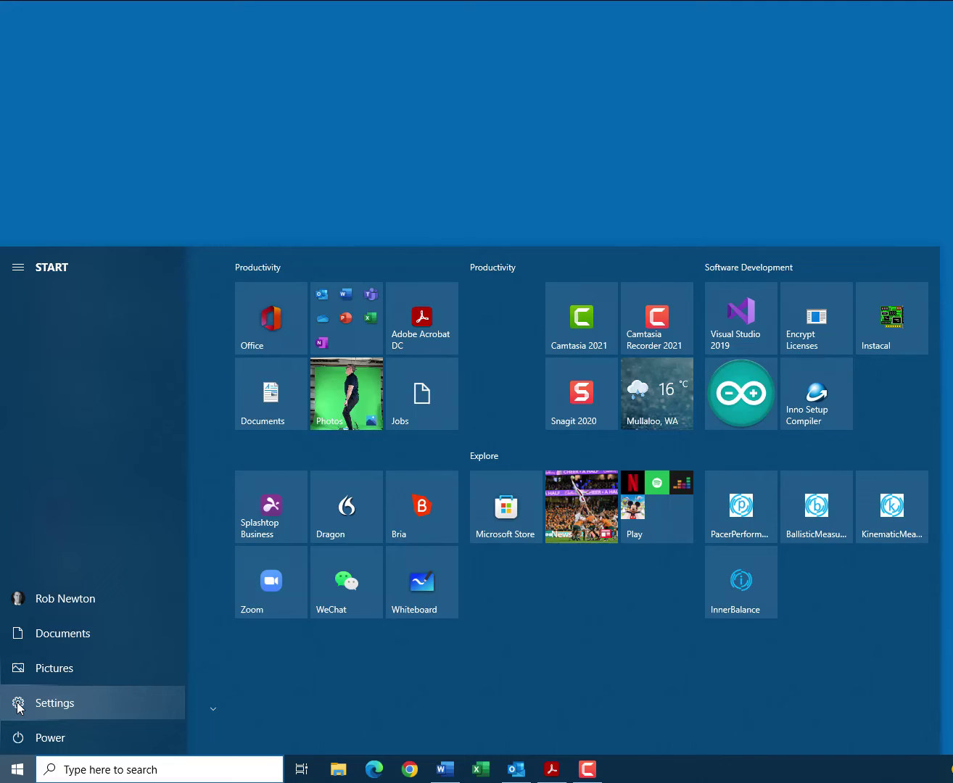
click(17, 702)
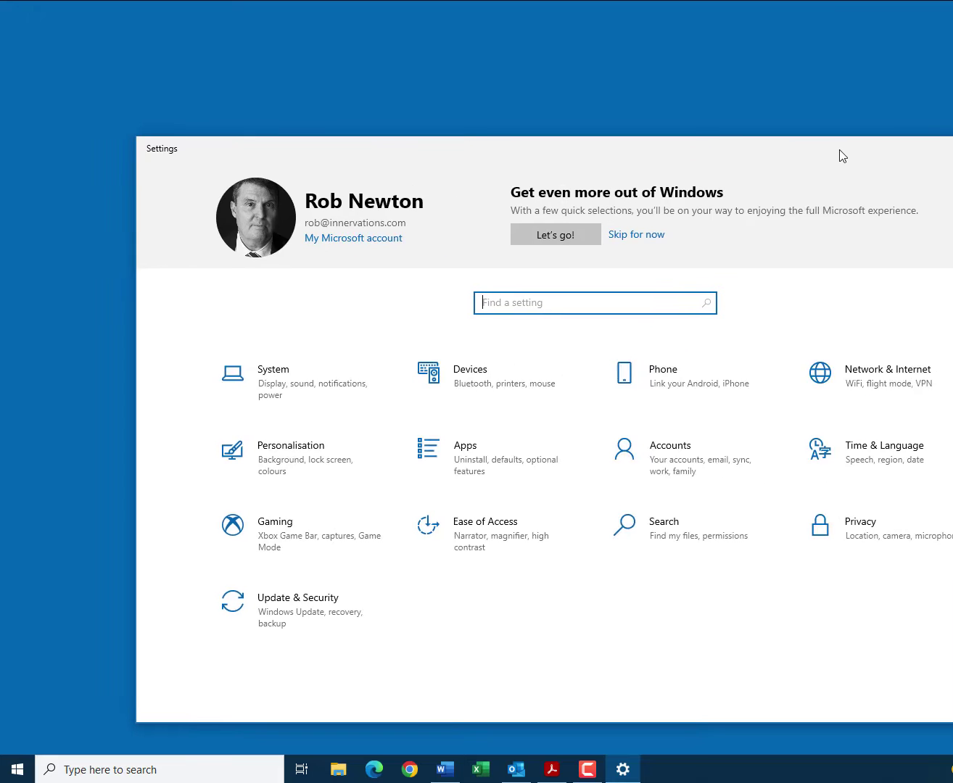
drag(839, 150, 716, 82)
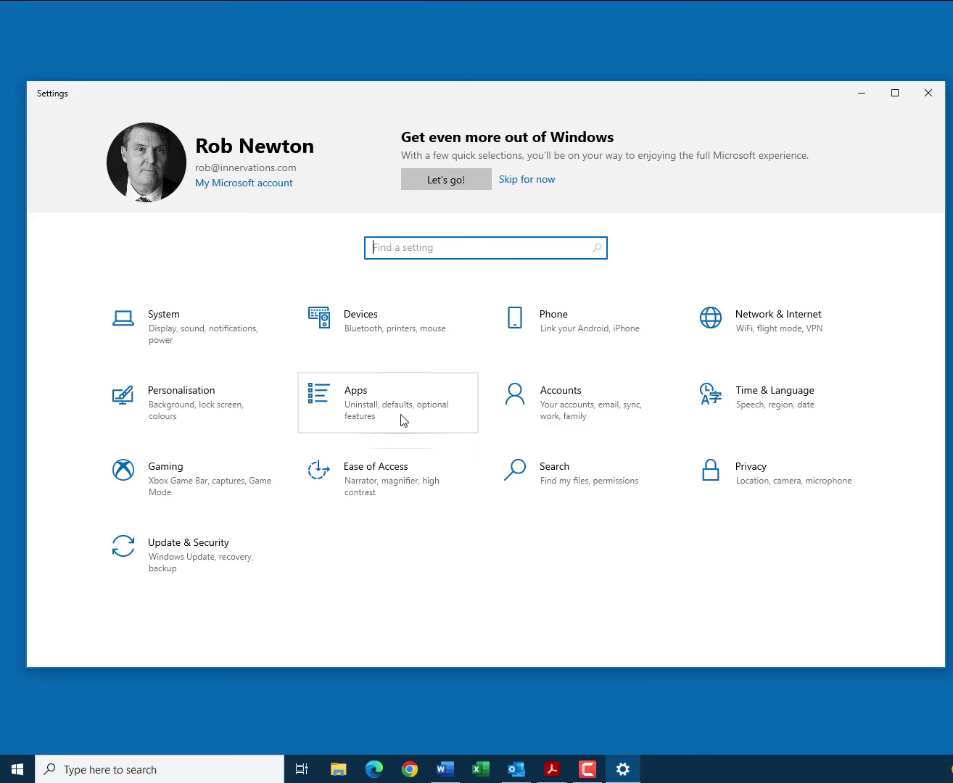
click(358, 403)
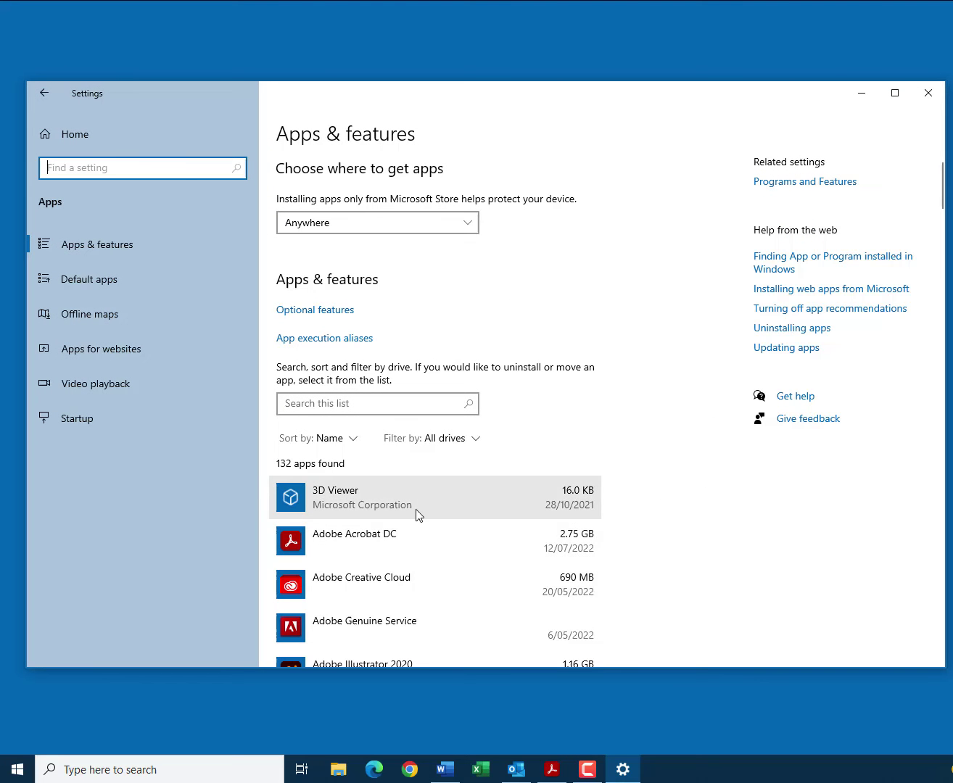
scroll(417, 515, down, 1)
scroll(417, 516, down, 3)
scroll(417, 515, down, 1)
scroll(407, 507, down, 2)
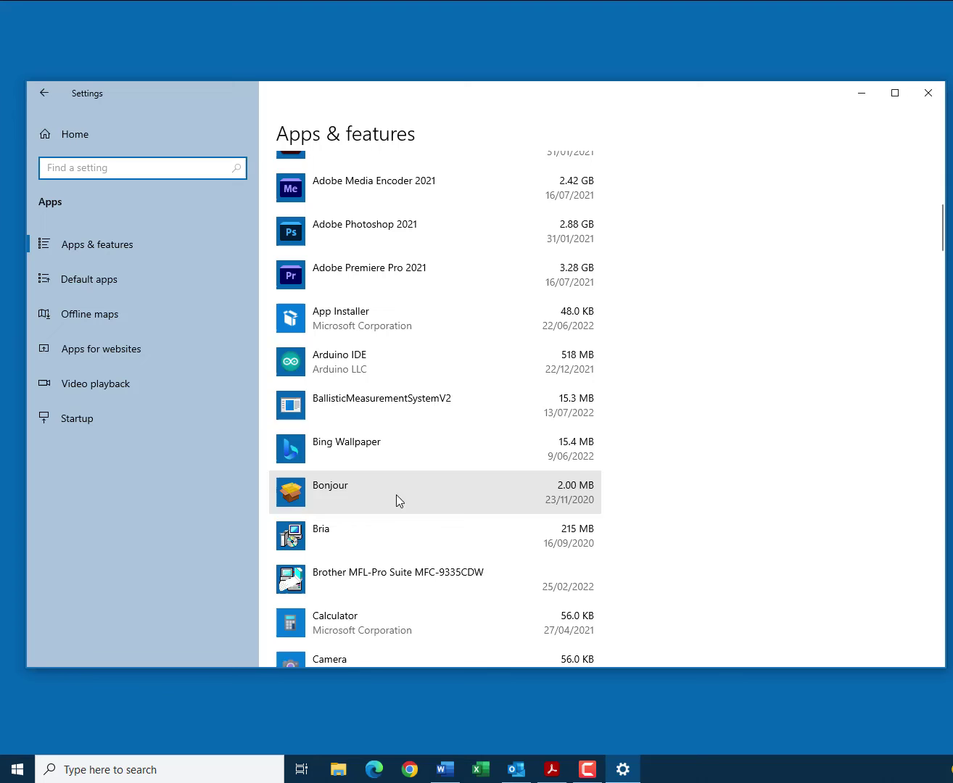
Step: Uninstall BallisticMeasurementSystemV2, confirming every prompt, then close Settings
click(366, 404)
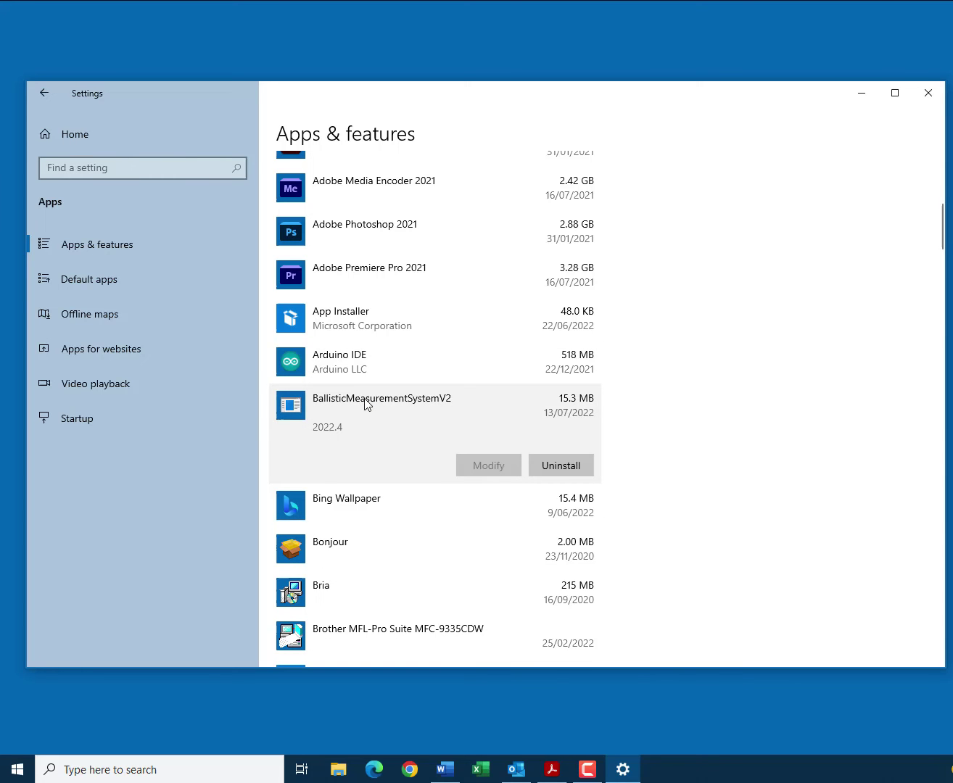
click(567, 467)
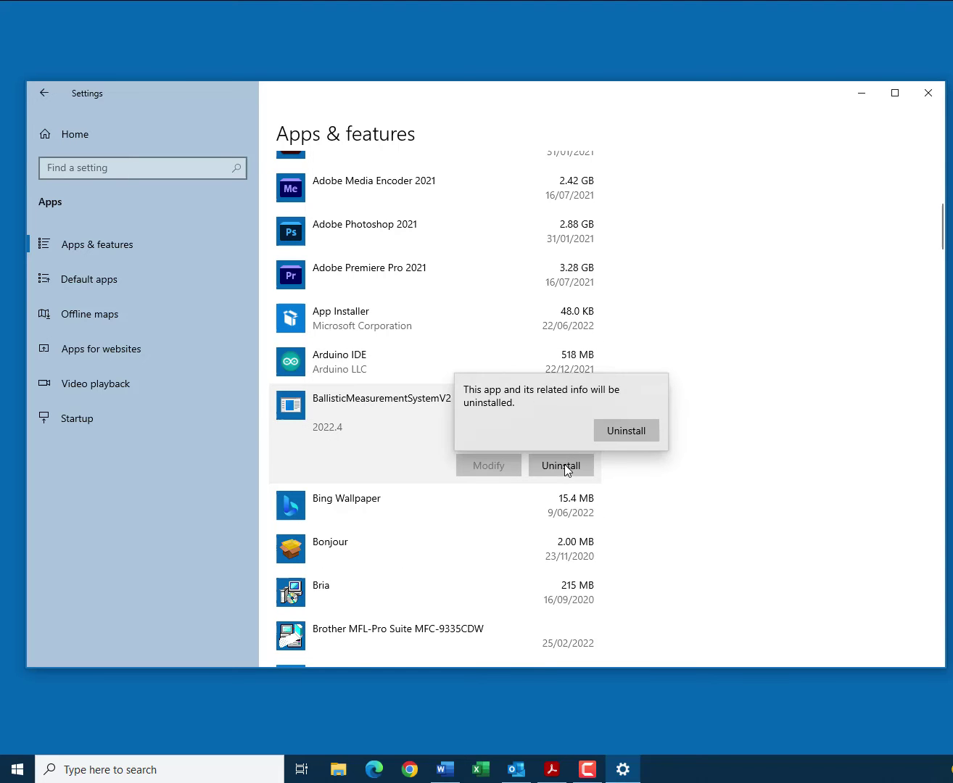
click(632, 432)
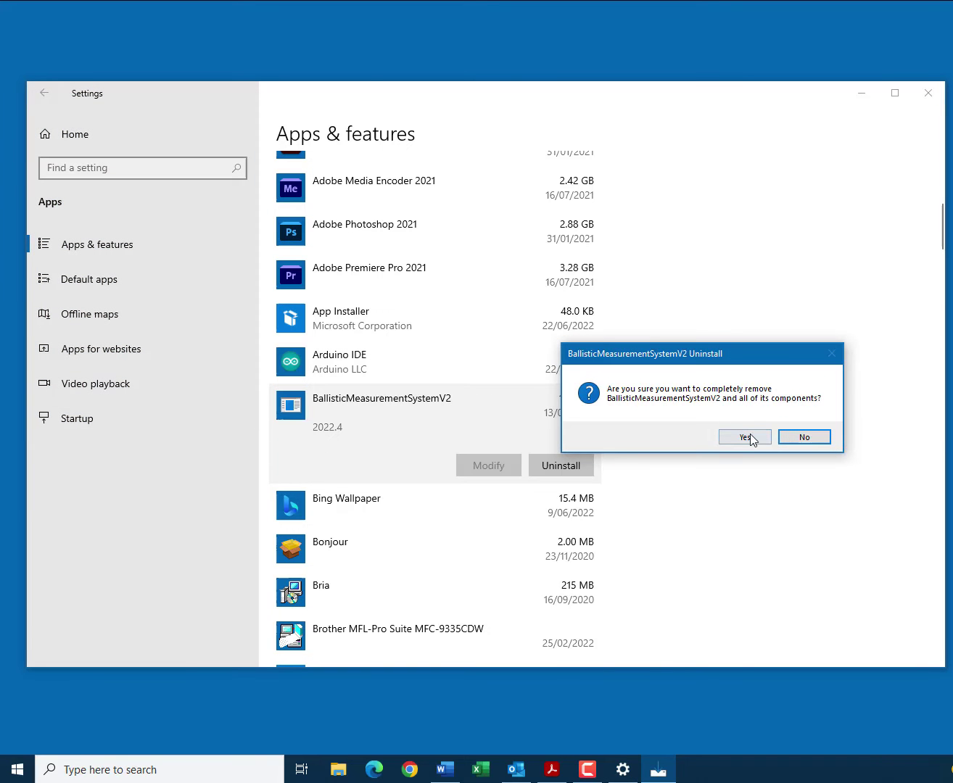
click(745, 437)
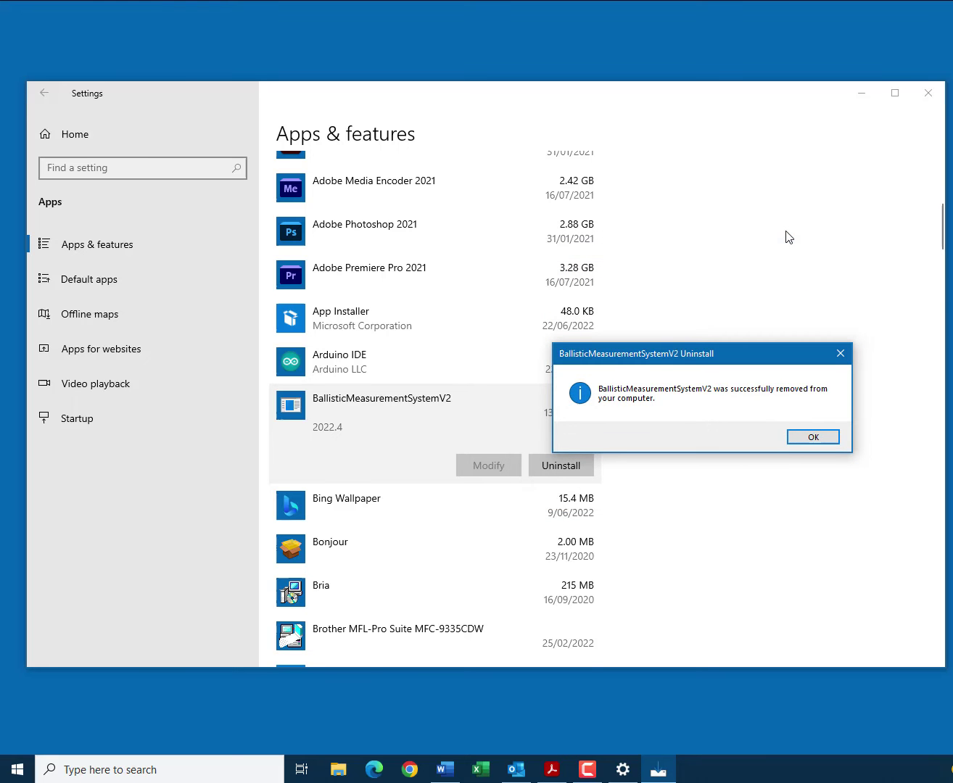
click(814, 438)
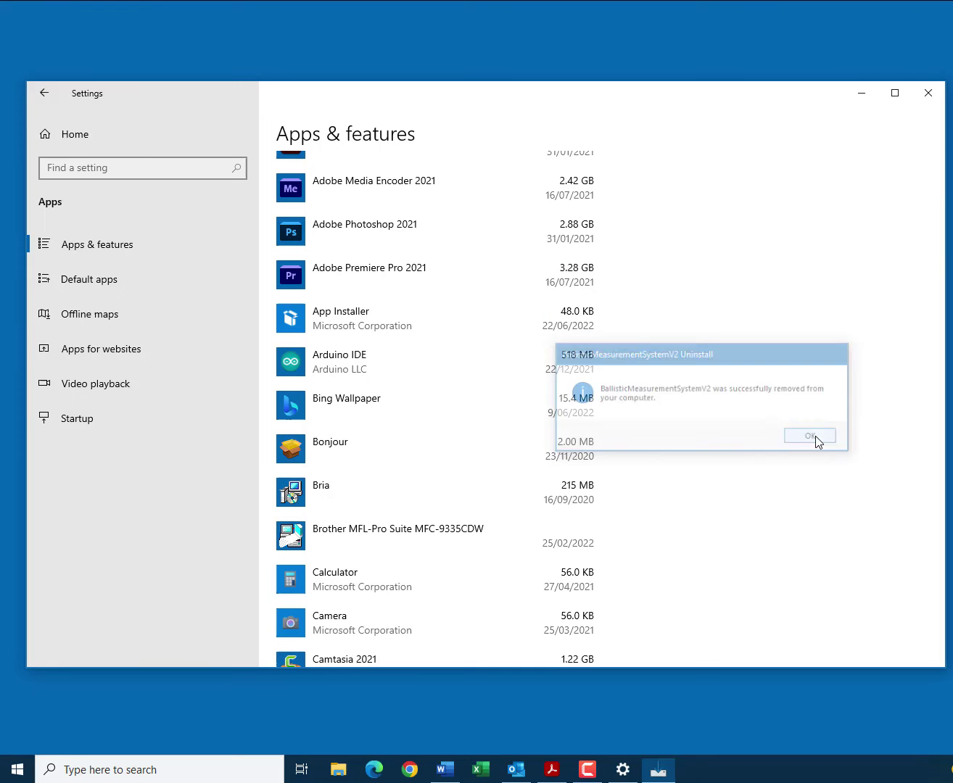
click(929, 94)
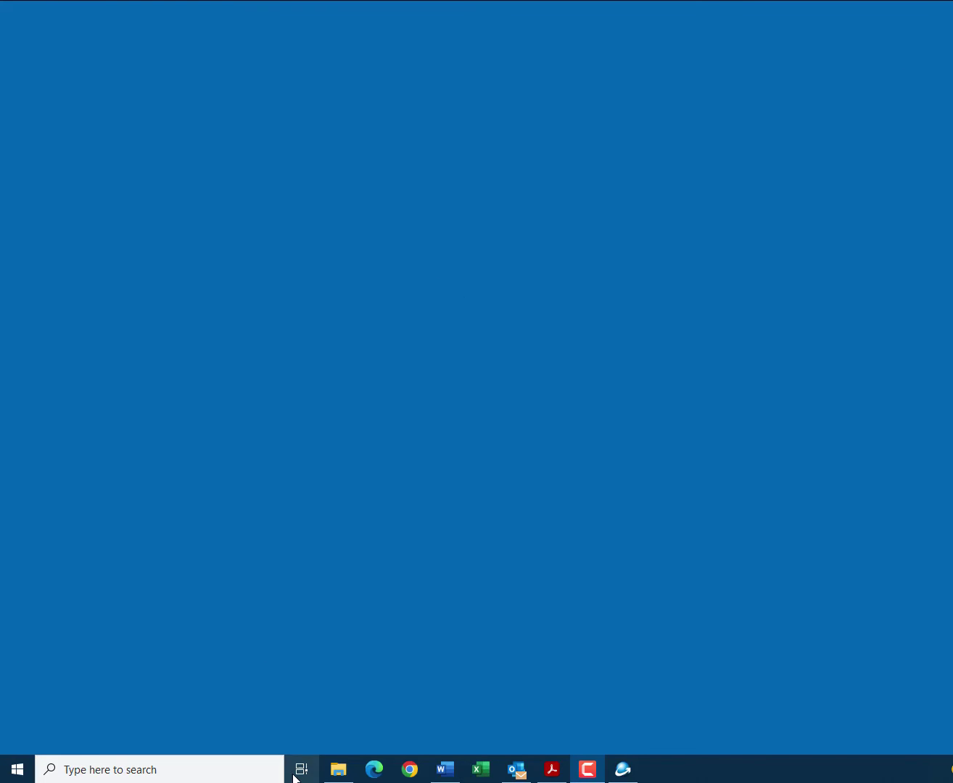
Step: Delete the Ballistic Measurement System folder from C:\Users\Public\Public Documents and close Explorer
click(338, 777)
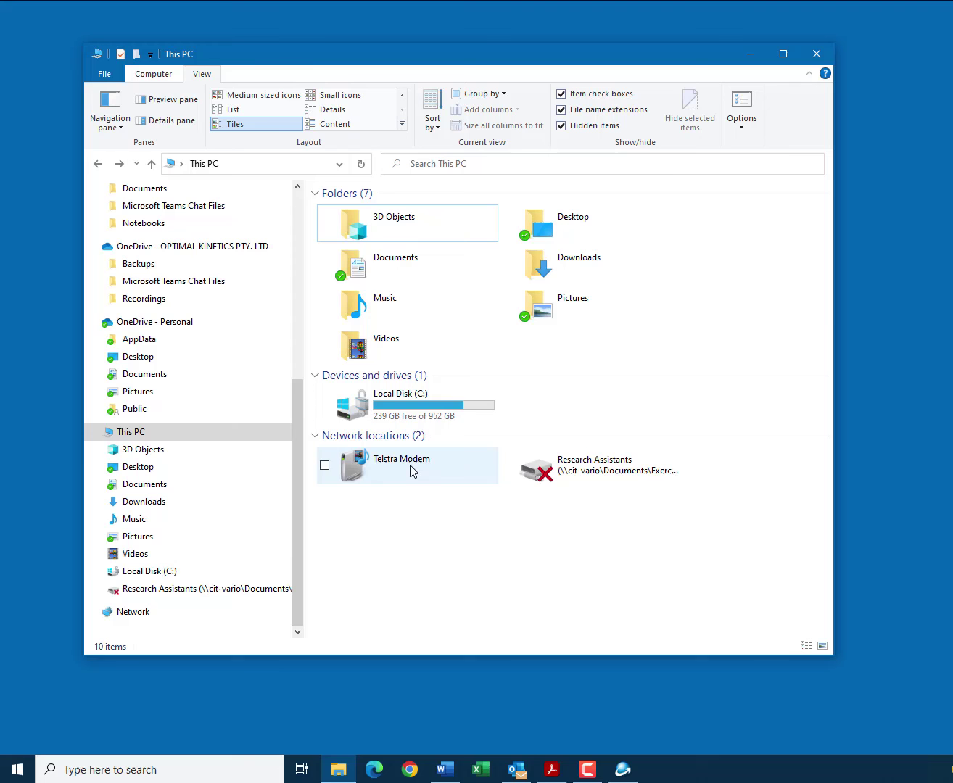
click(418, 408)
double_click(417, 407)
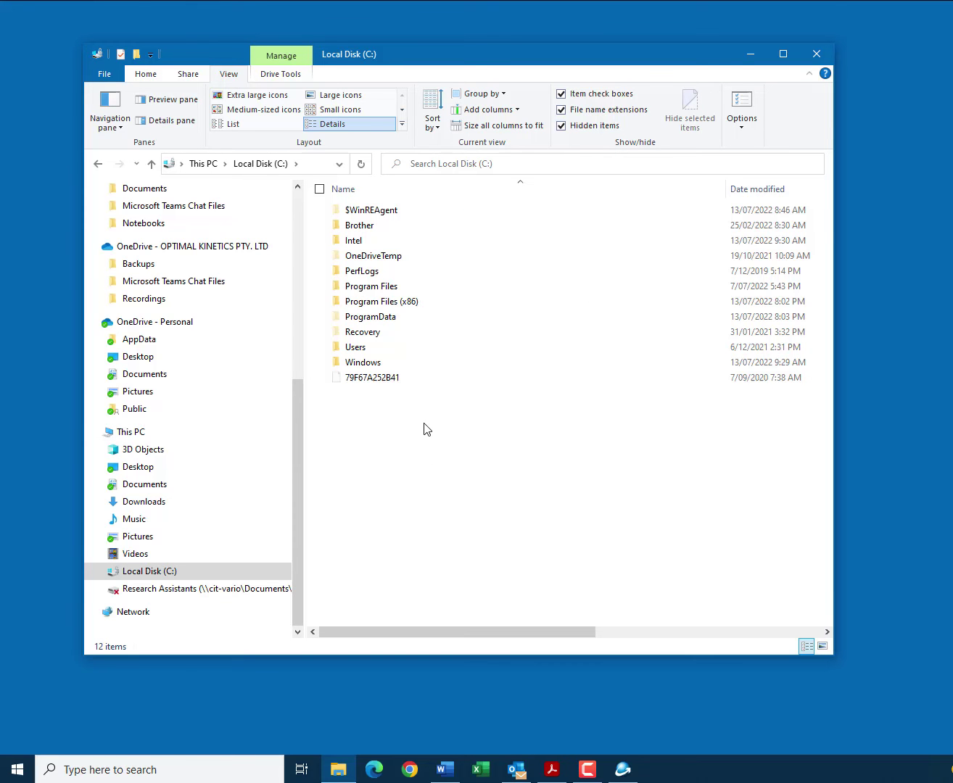
double_click(356, 348)
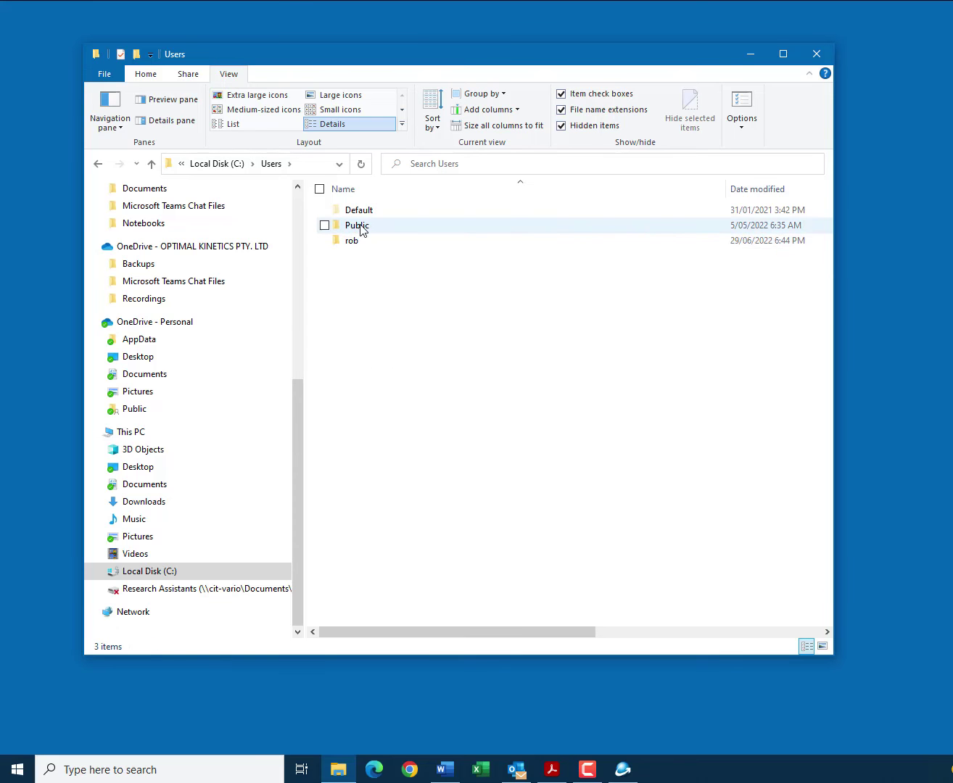
double_click(358, 226)
double_click(380, 257)
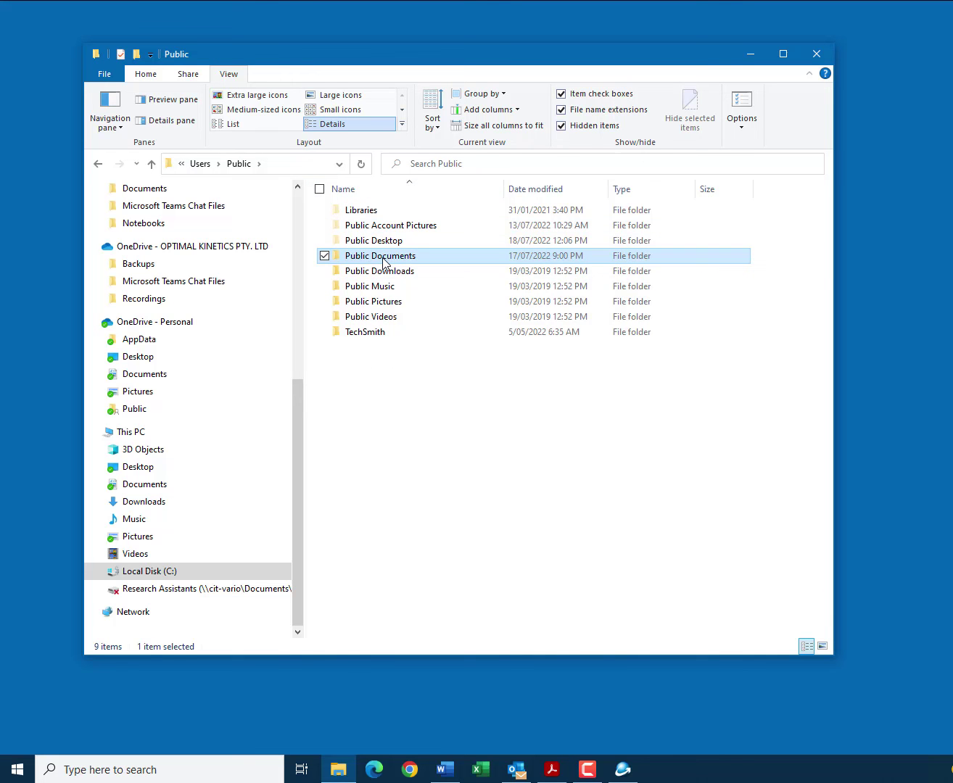
click(385, 262)
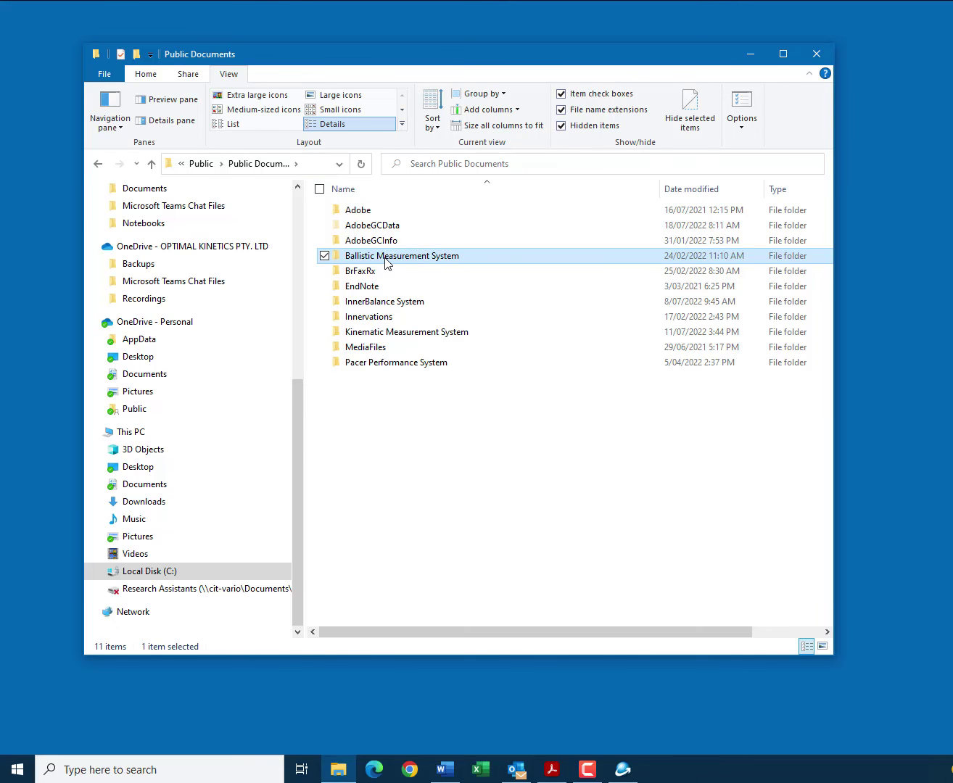
mouse_move(402, 256)
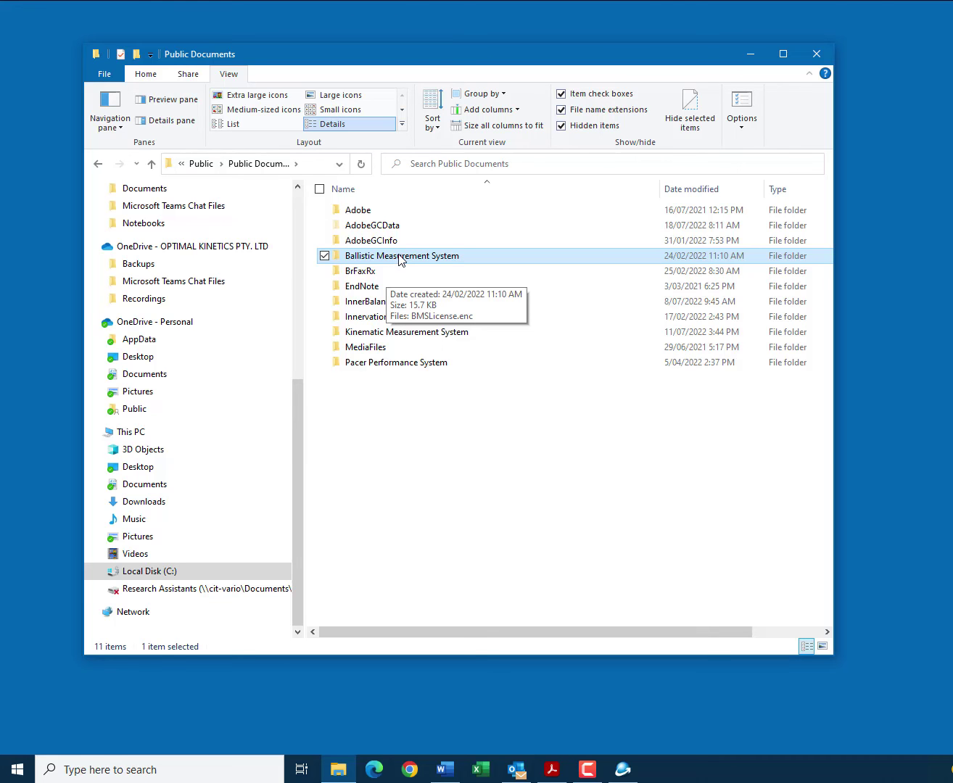
key(Delete)
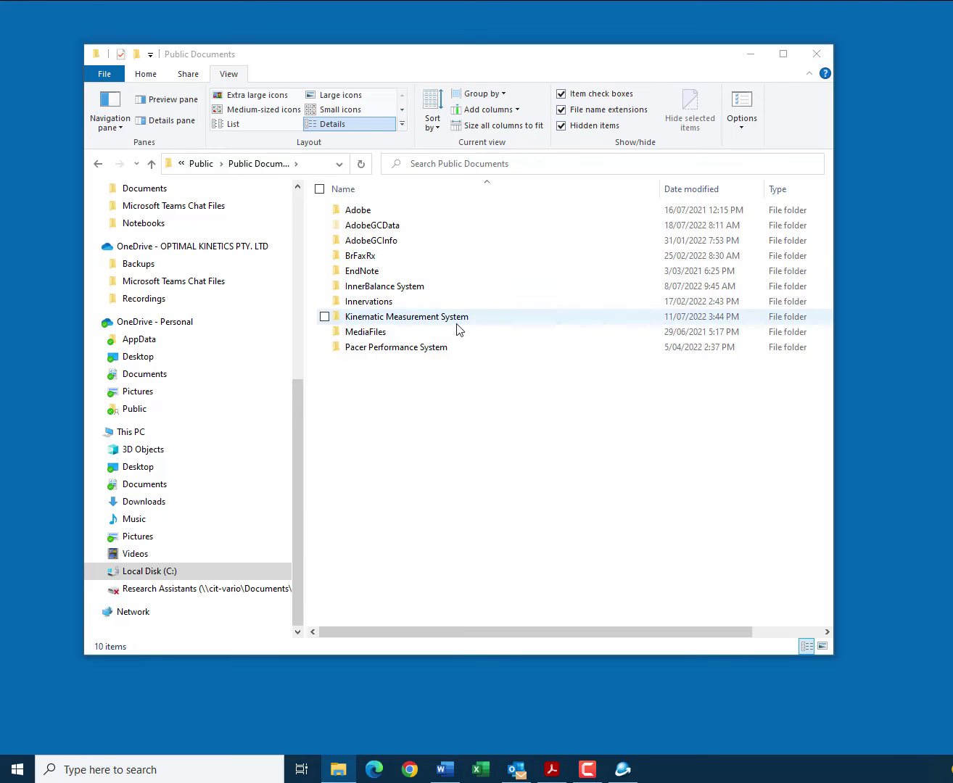
mouse_move(417, 346)
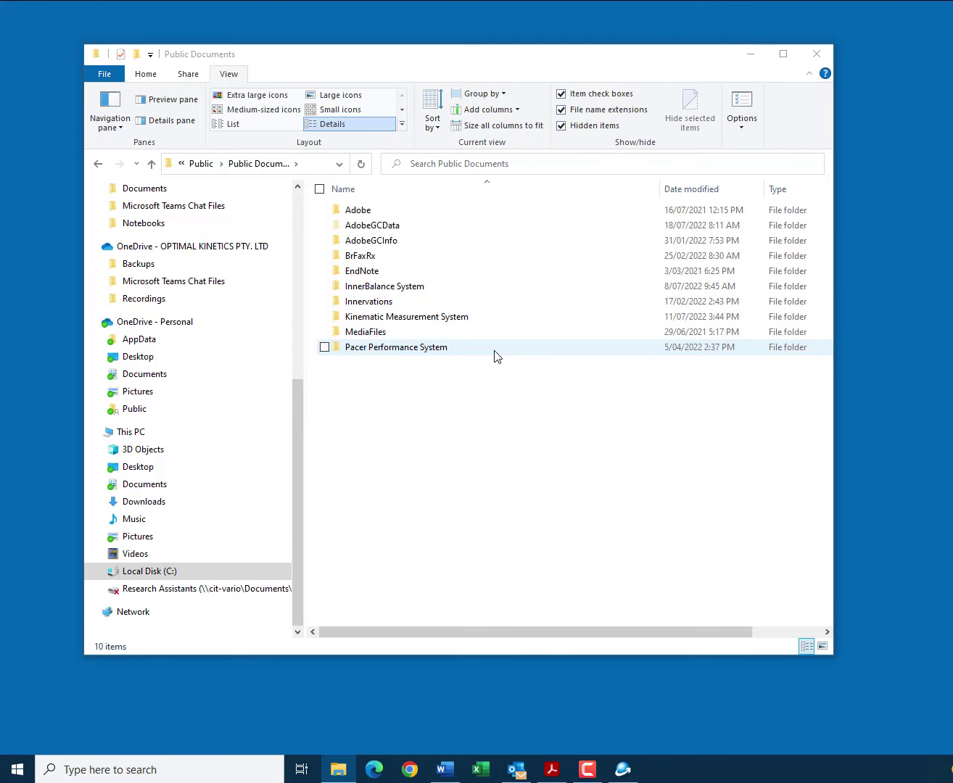
click(816, 55)
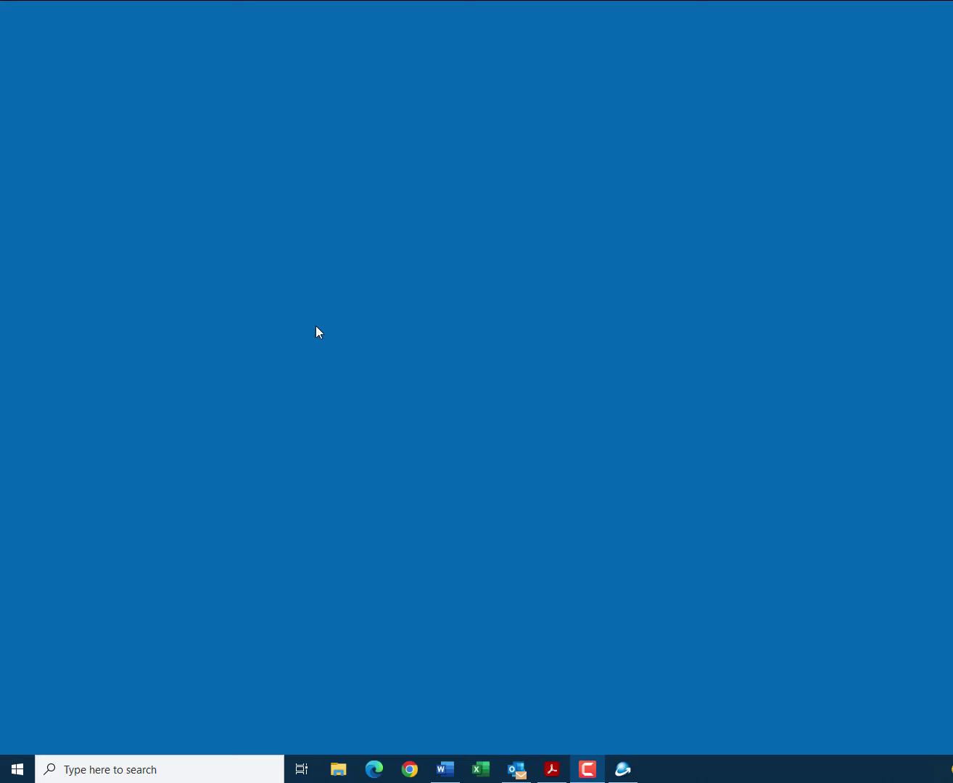
Step: Launch Chrome, load innervations.com, and move and enlarge the browser window
click(410, 771)
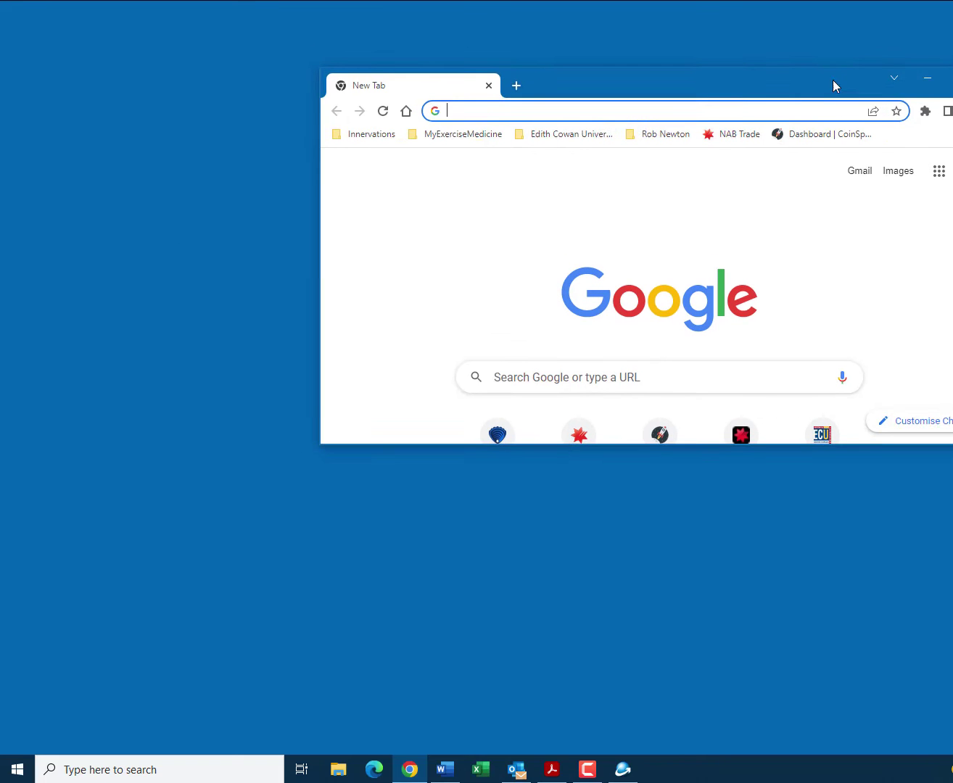
drag(833, 81, 589, 105)
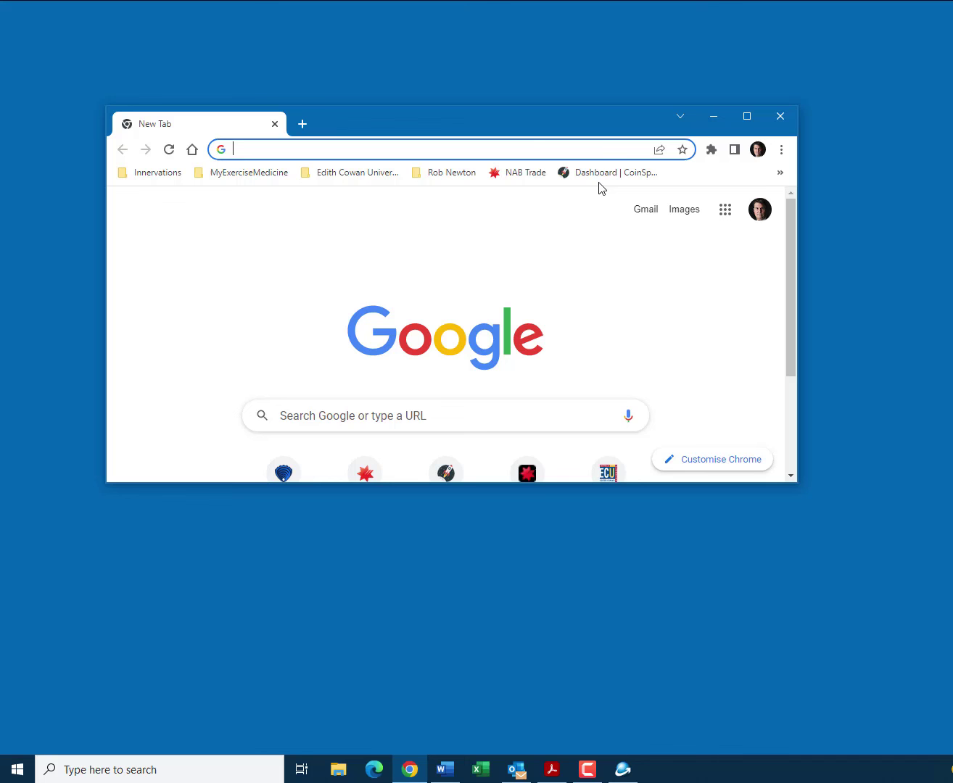
drag(797, 167, 866, 168)
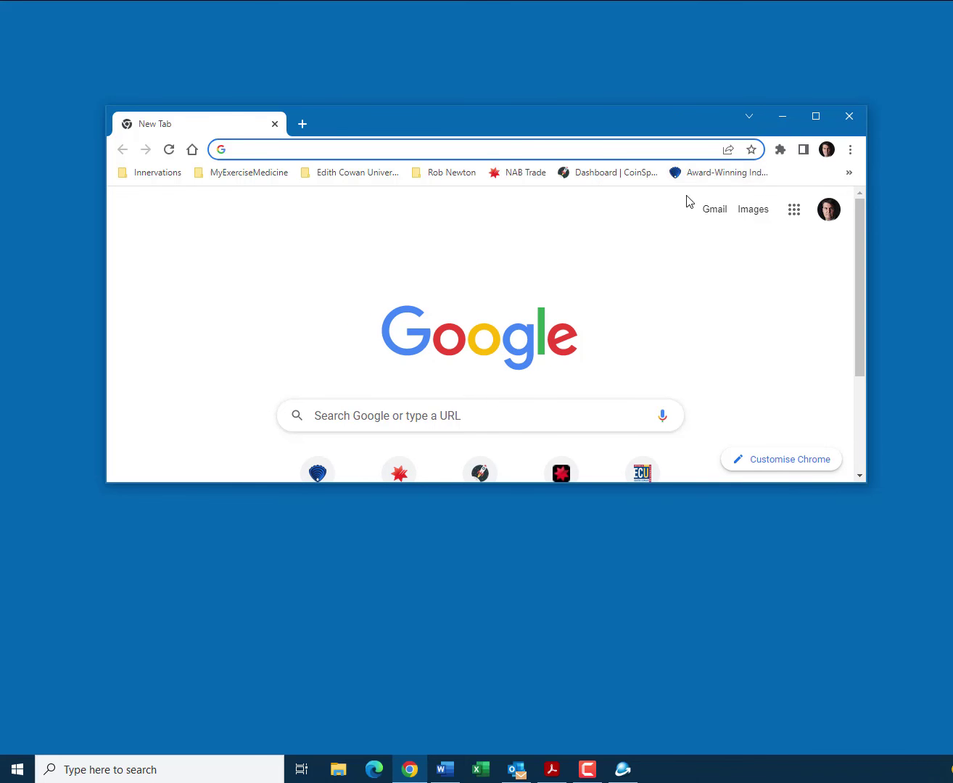
click(379, 151)
text(inn)
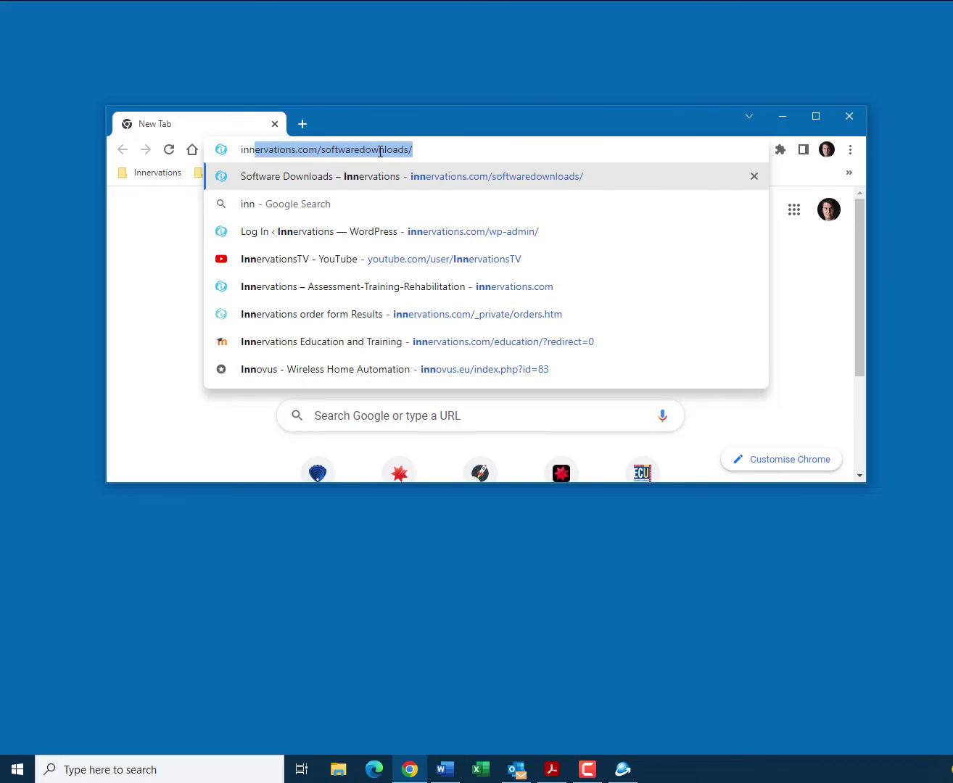
text(ervations)
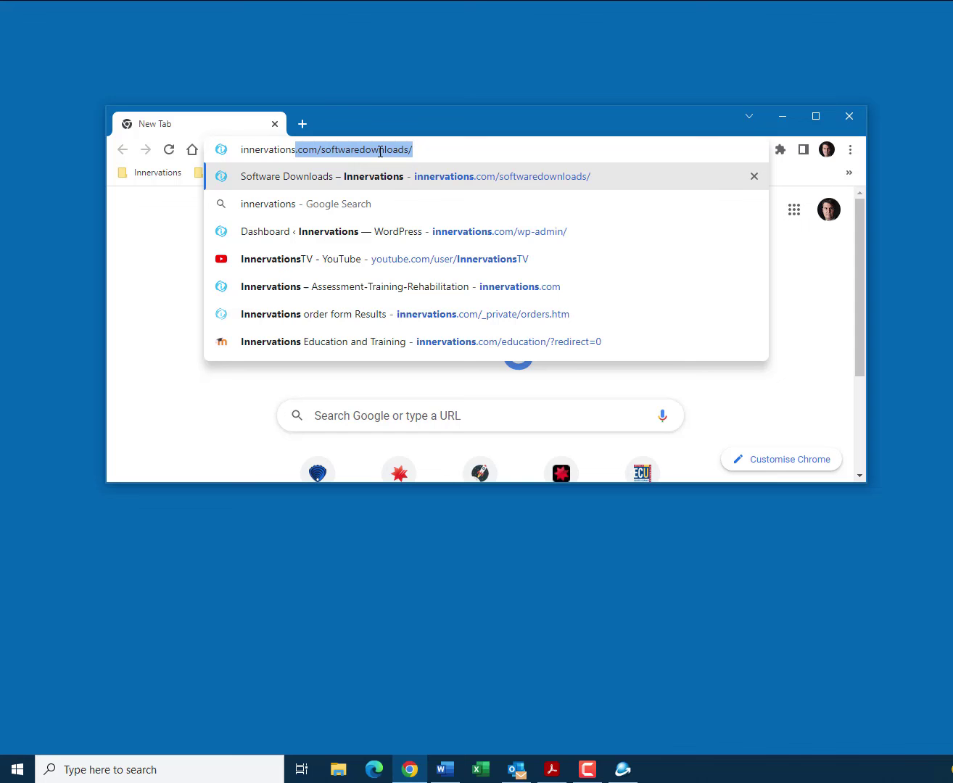
text(.com)
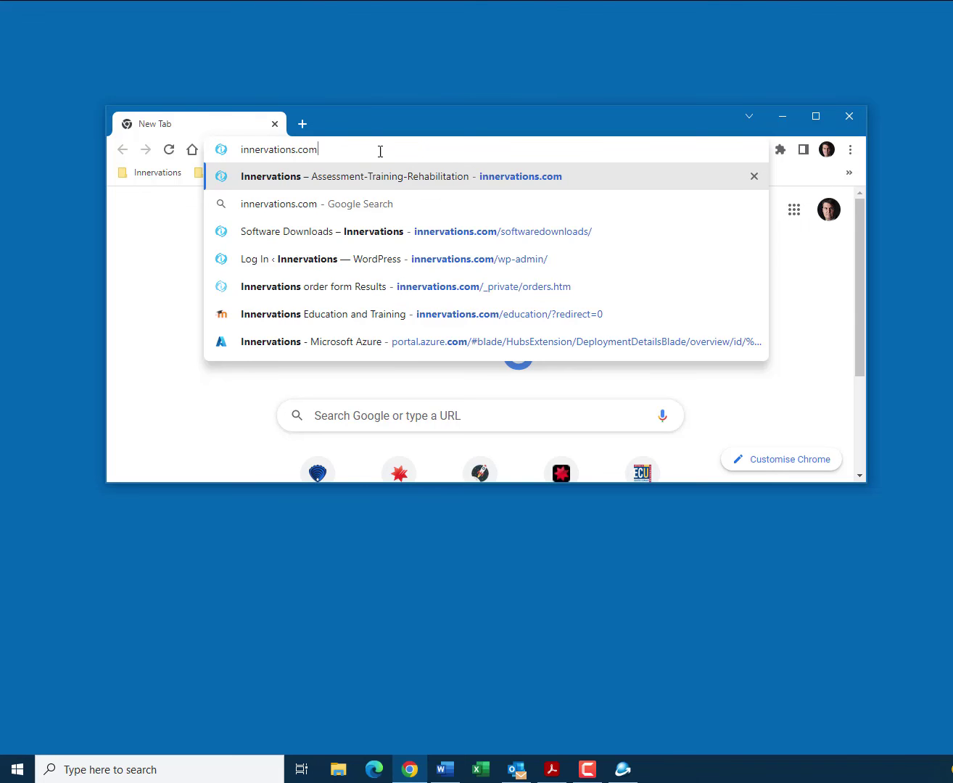
key(Return)
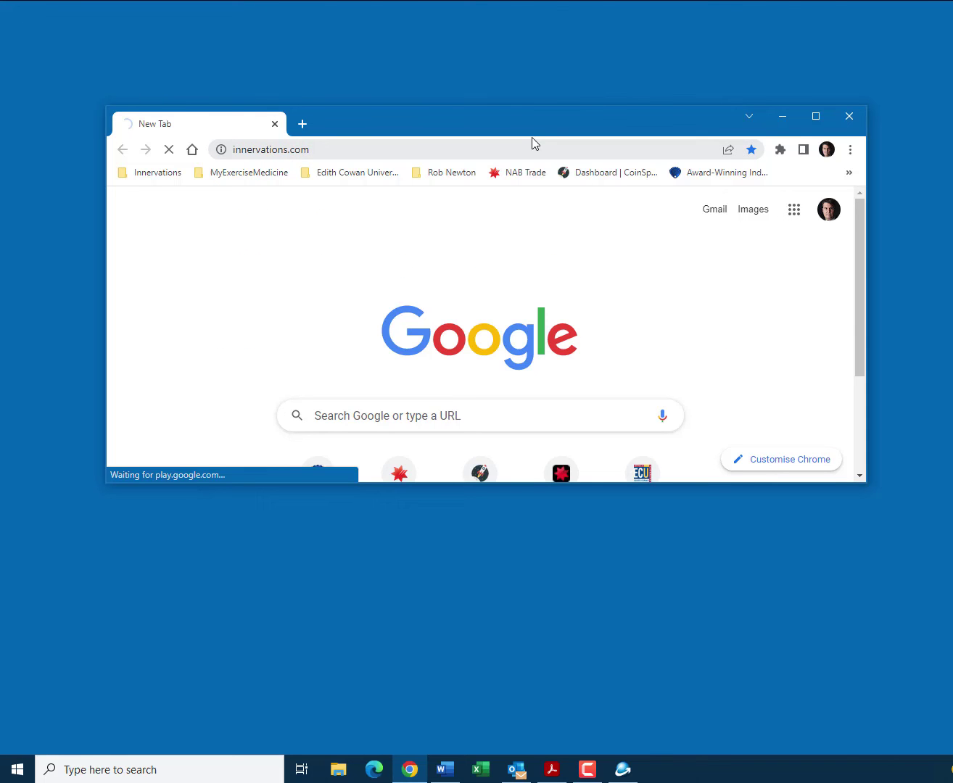
mouse_move(516, 111)
mouse_down()
mouse_move(487, 99)
mouse_move(444, 37)
mouse_up()
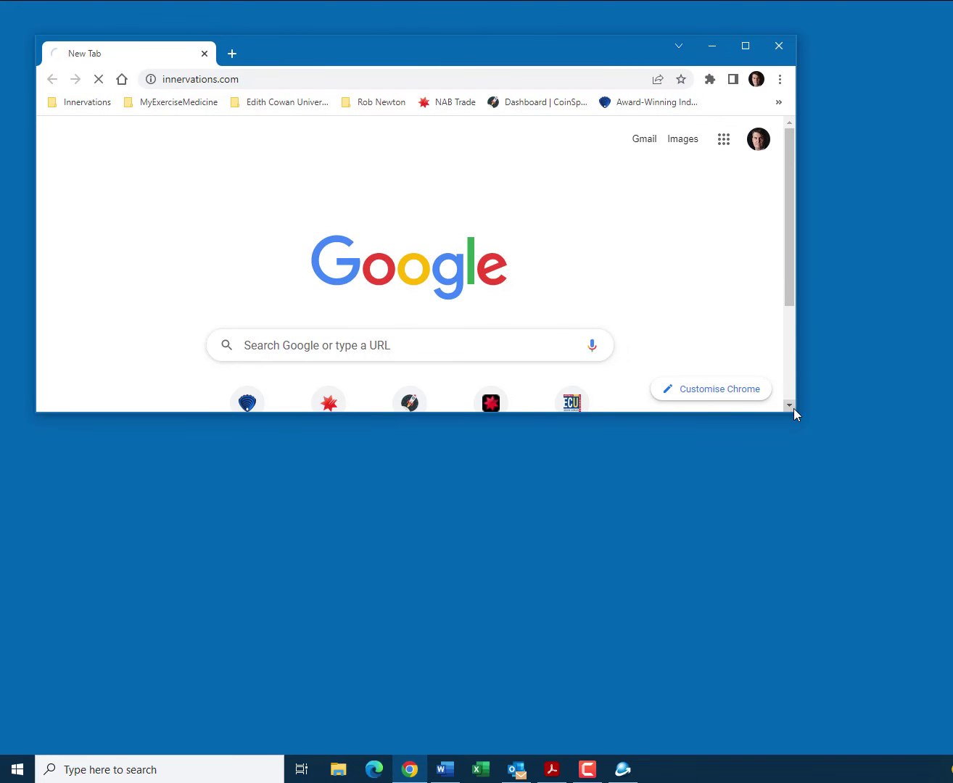
drag(796, 411, 903, 687)
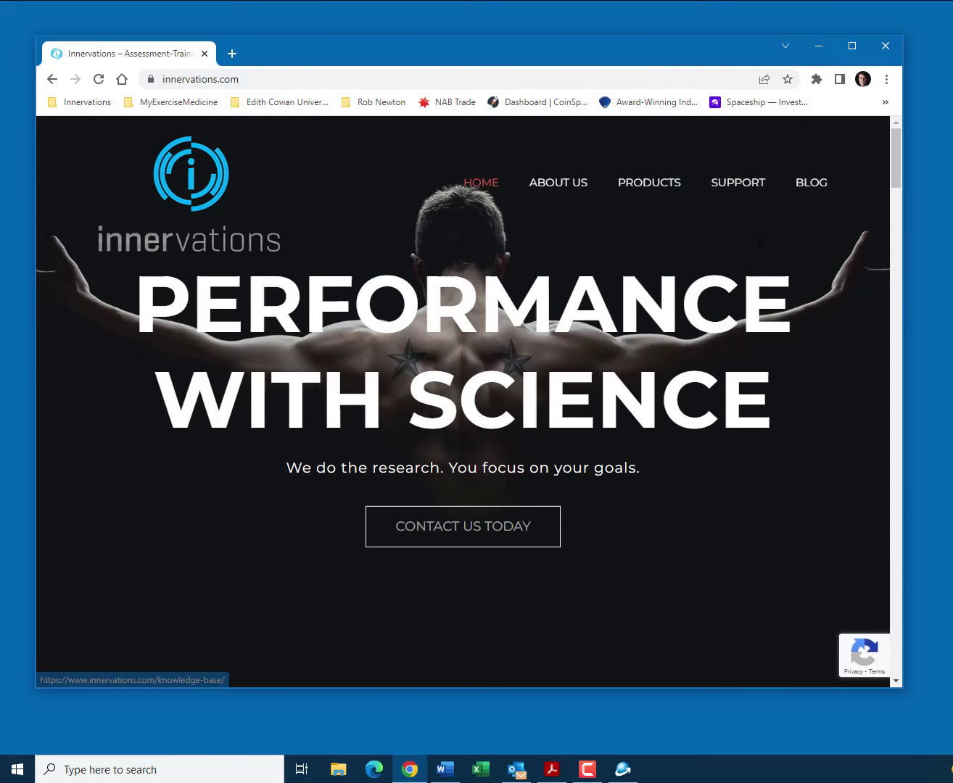
Step: Download the BMS V2 2022 Release installer from Support > Software Downloads
click(787, 291)
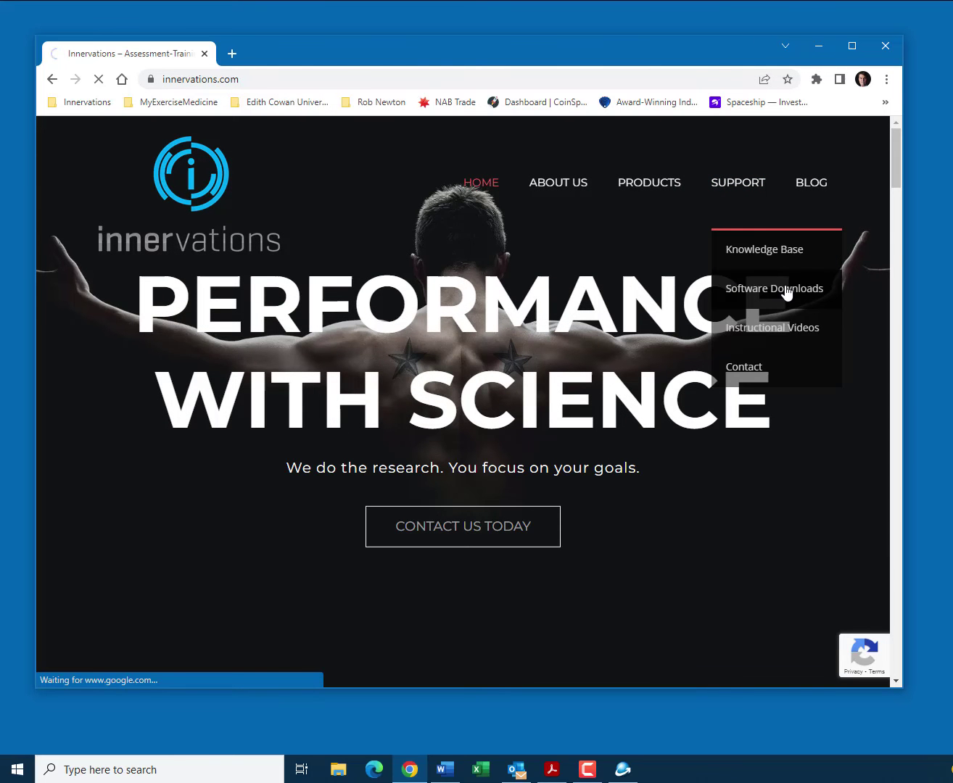
scroll(576, 336, down, 8)
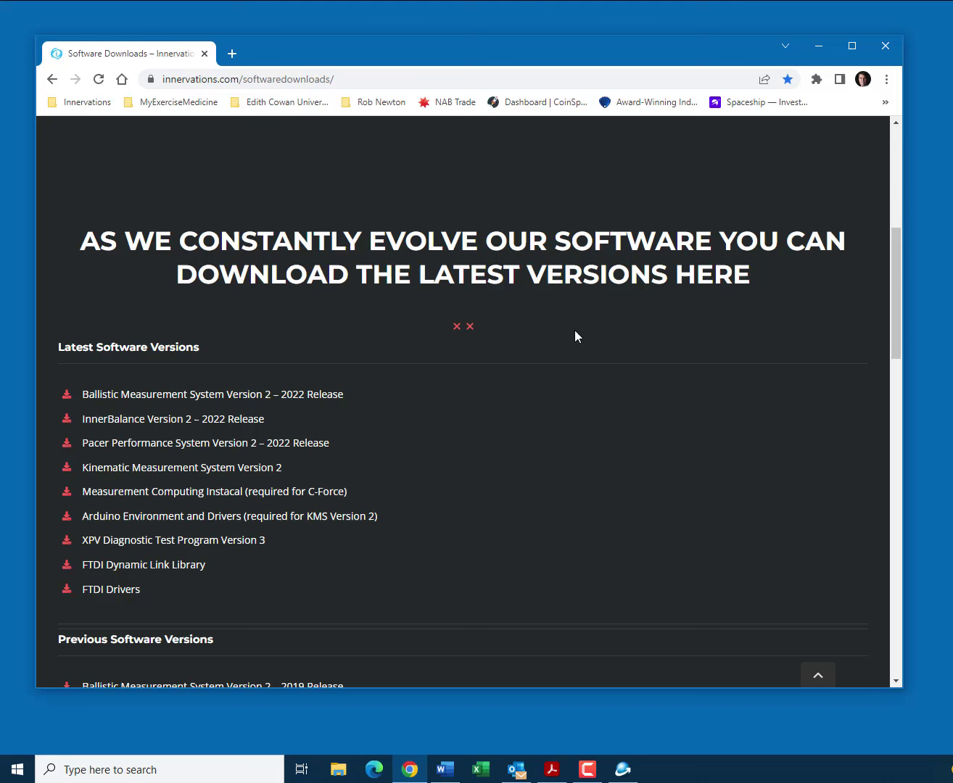
click(175, 402)
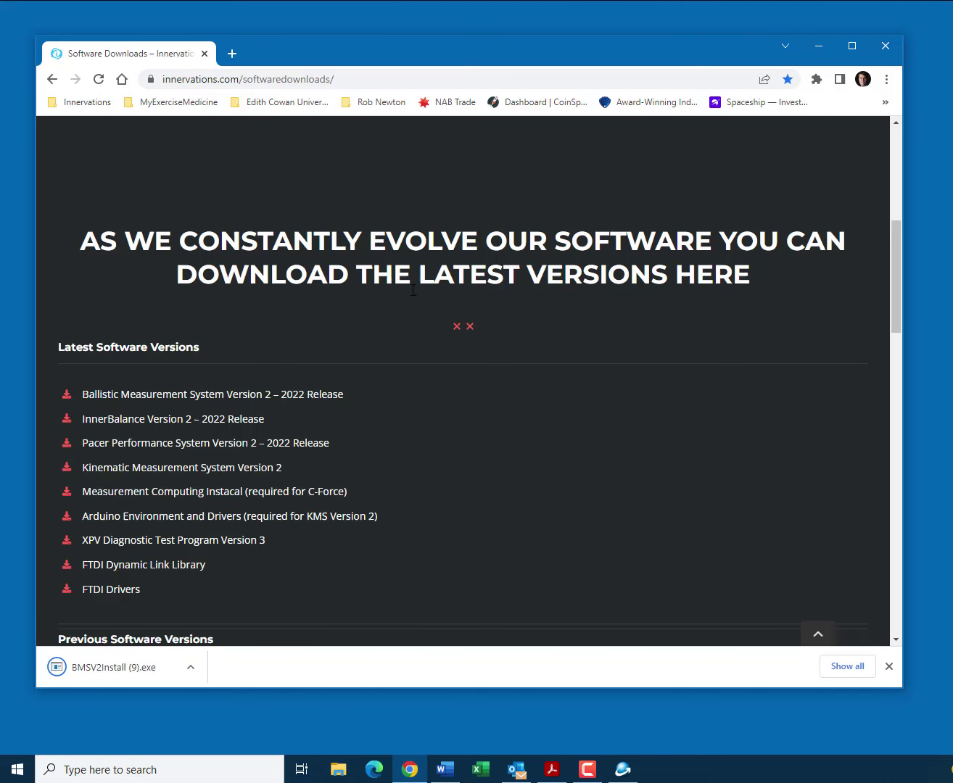
Step: Run the downloaded BMSV2Install (9).exe despite the SmartScreen warning
click(190, 668)
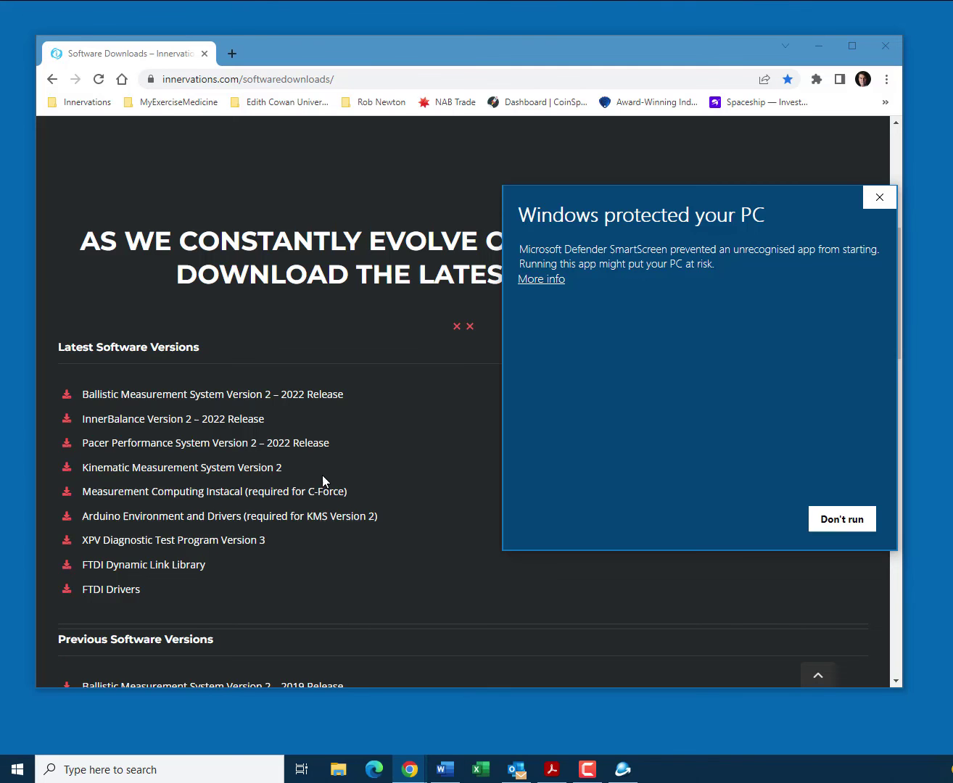
drag(719, 191, 547, 146)
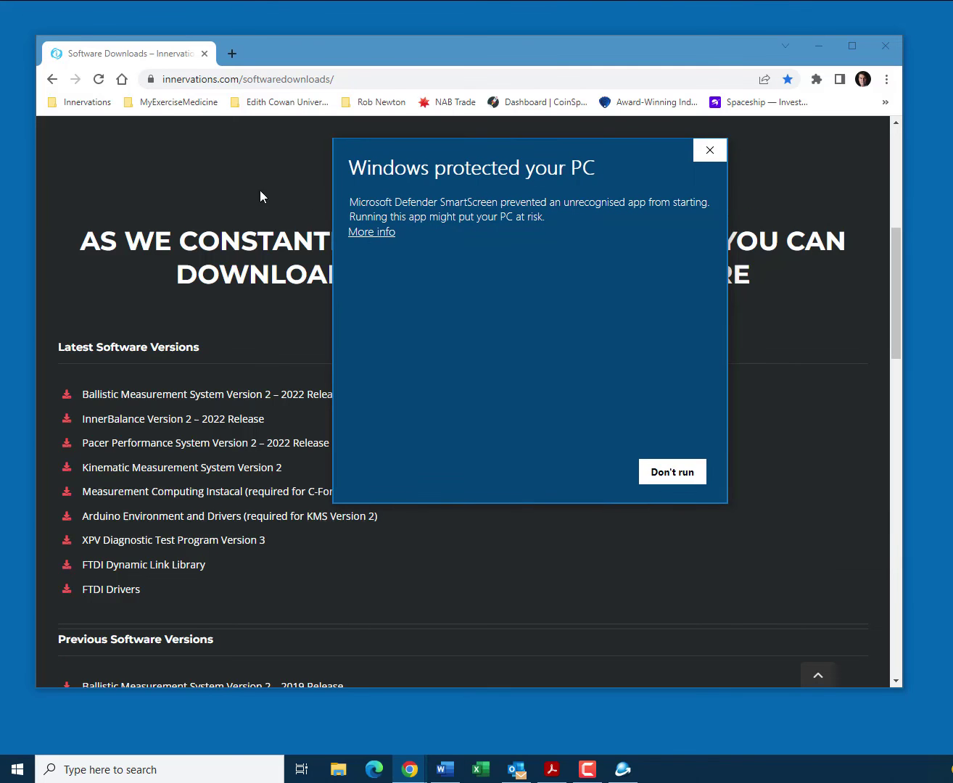
click(360, 234)
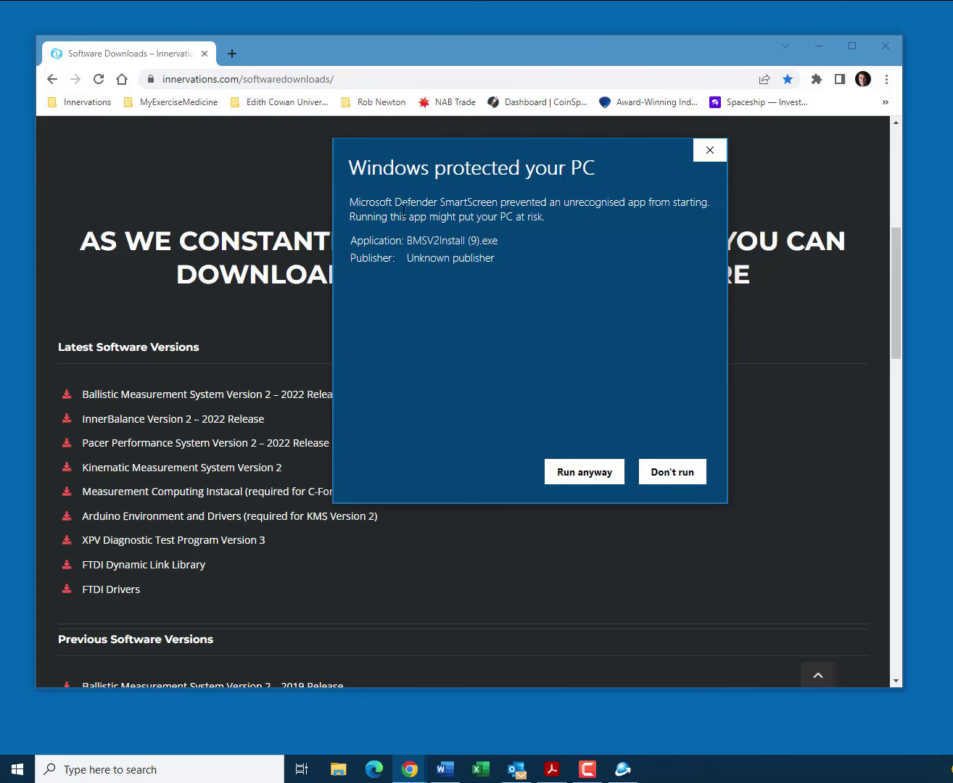
click(587, 478)
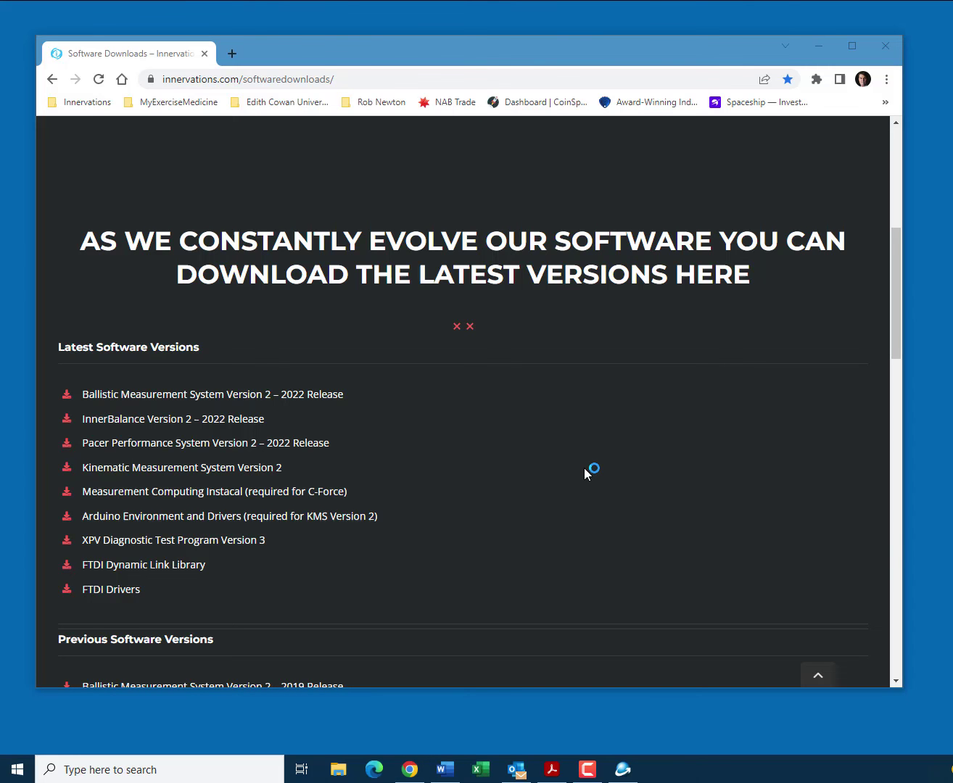
Step: Install BallisticMeasurementSystemV2 with default location, Innervations Start Menu folder and desktop shortcut
drag(688, 208, 435, 171)
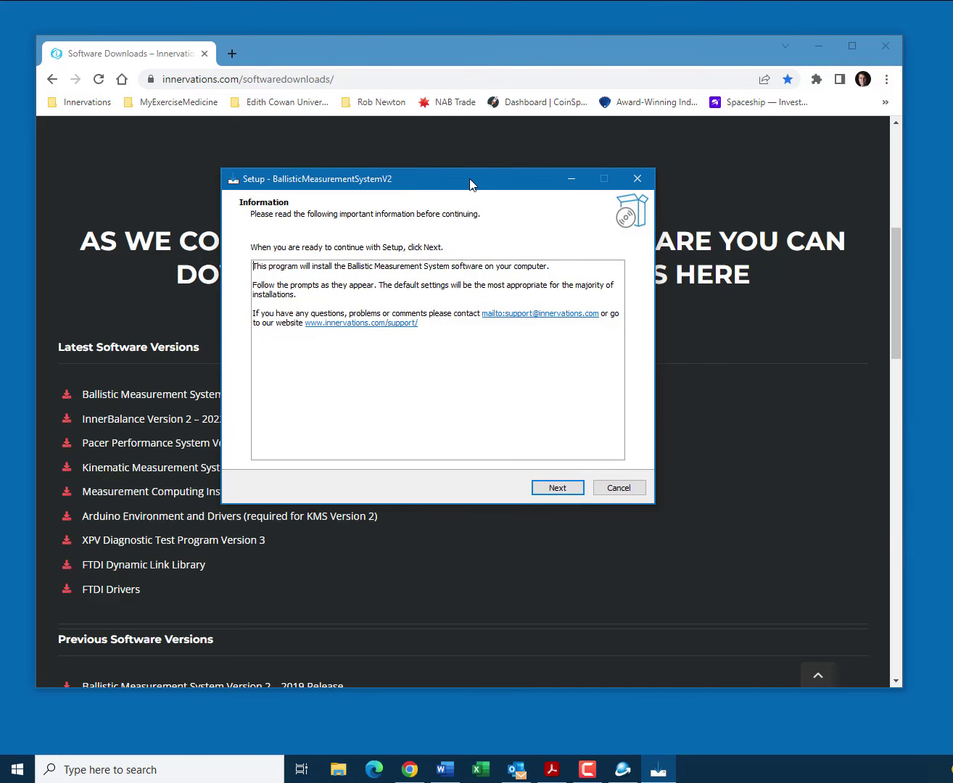
click(563, 493)
click(563, 493)
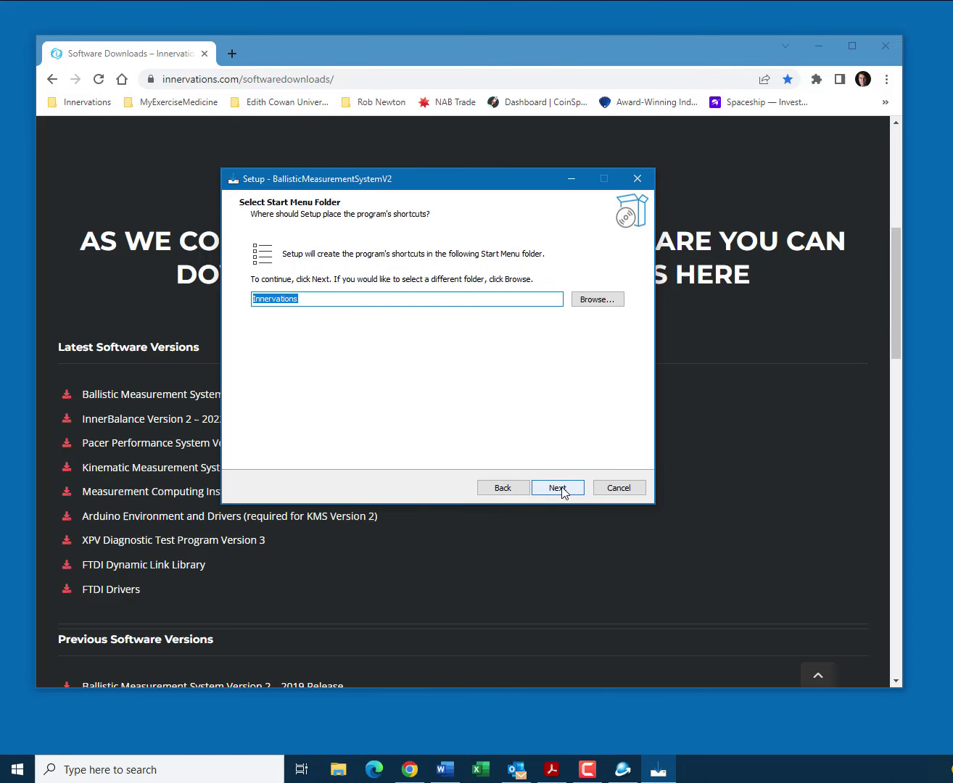
click(563, 493)
click(563, 493)
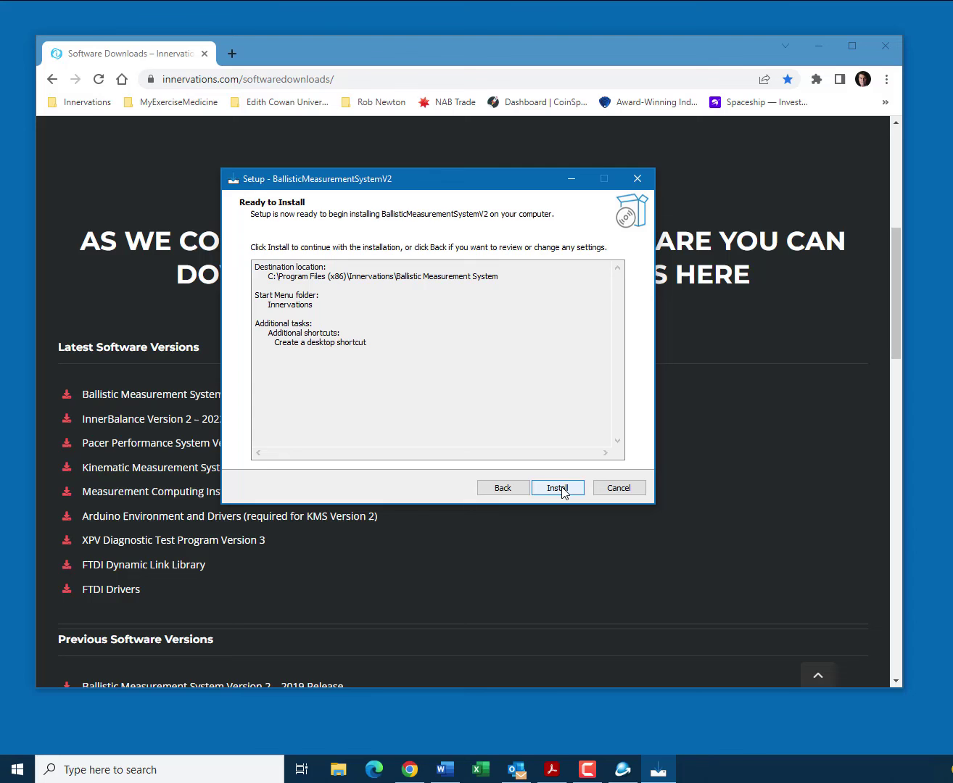
click(563, 493)
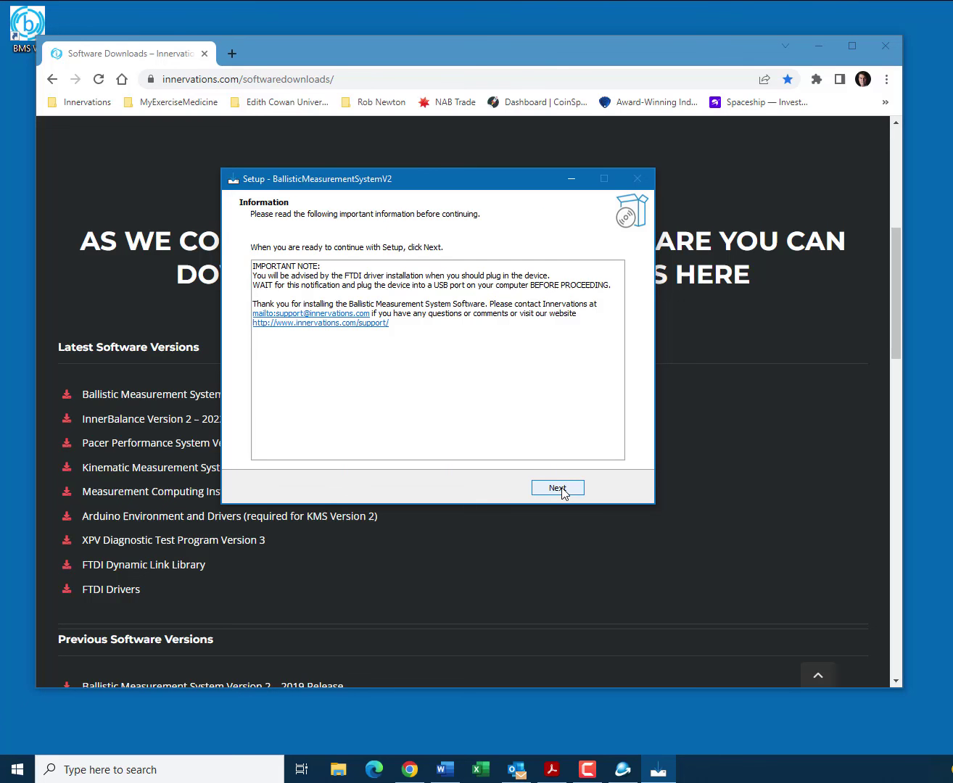
click(563, 491)
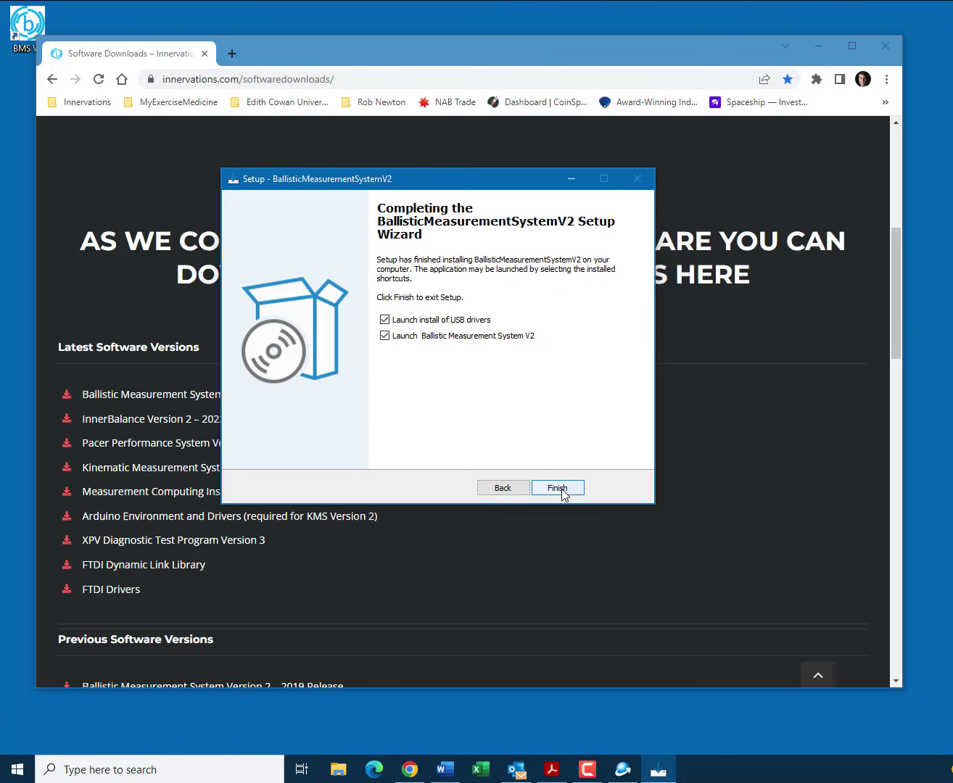
click(562, 490)
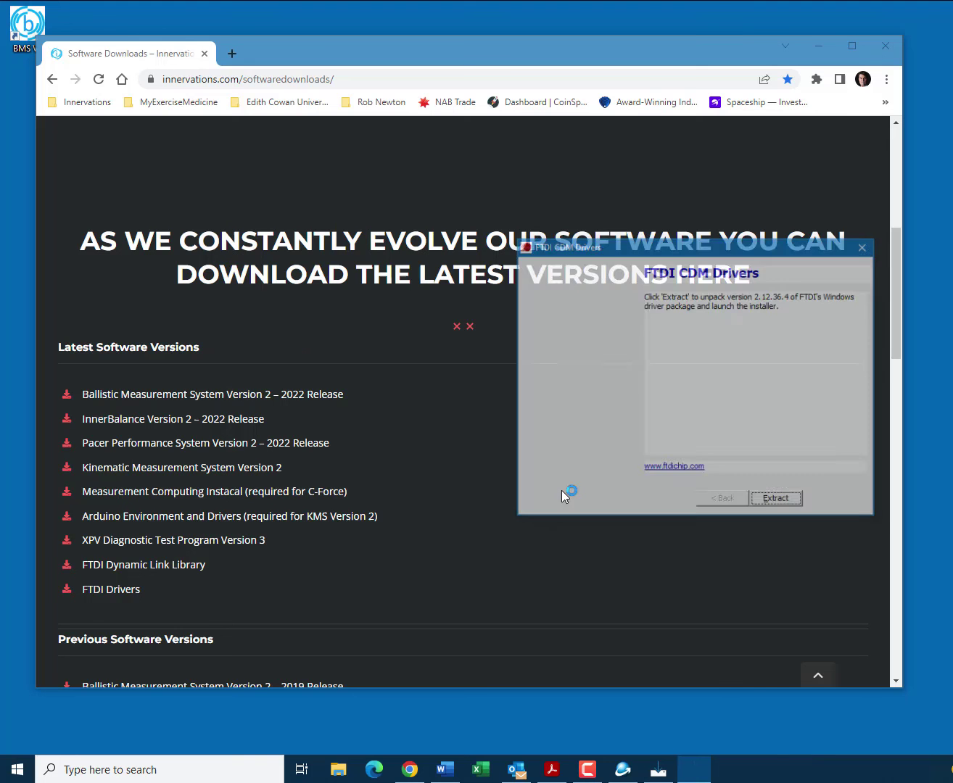
Step: Extract and install the FTDI USB drivers, accepting the licence agreement
click(777, 502)
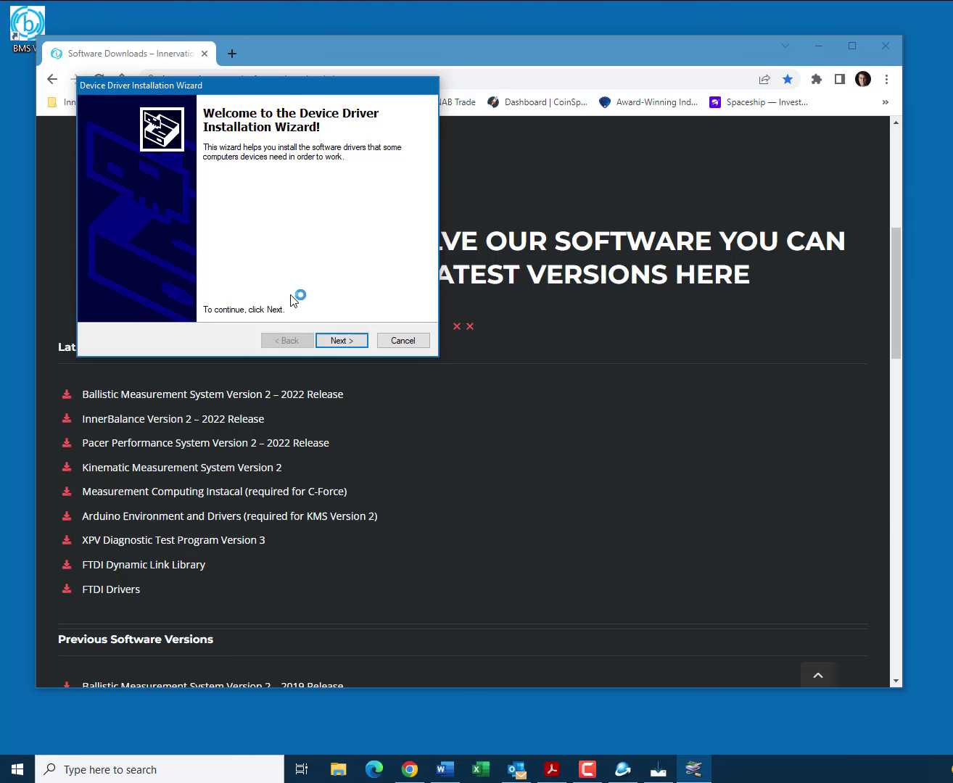
click(355, 341)
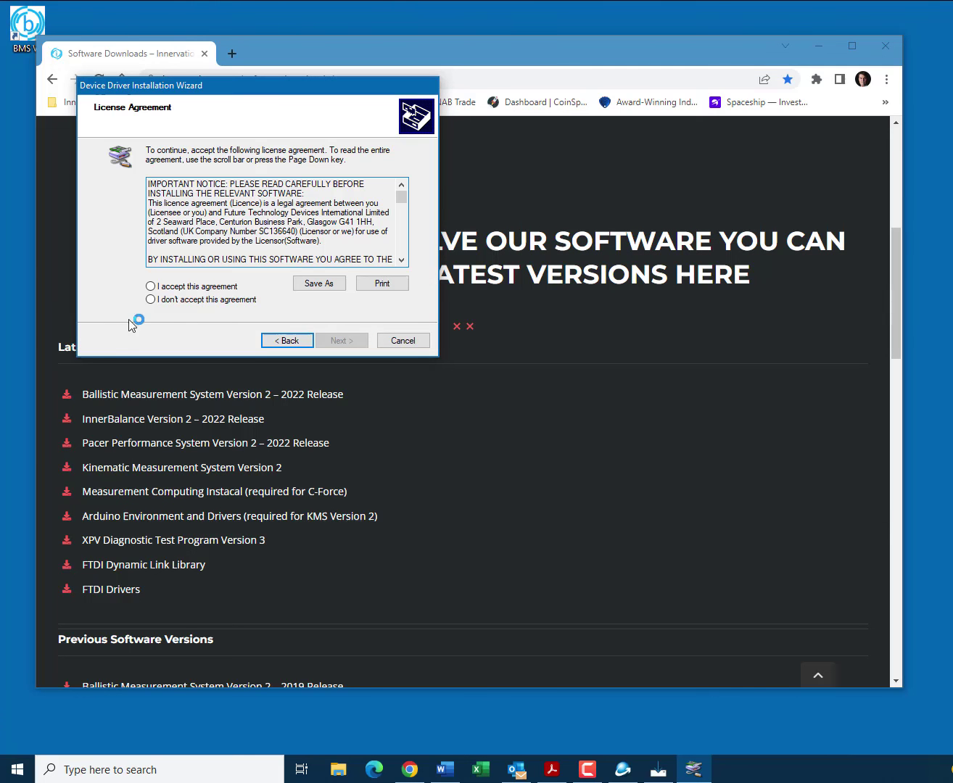
click(150, 286)
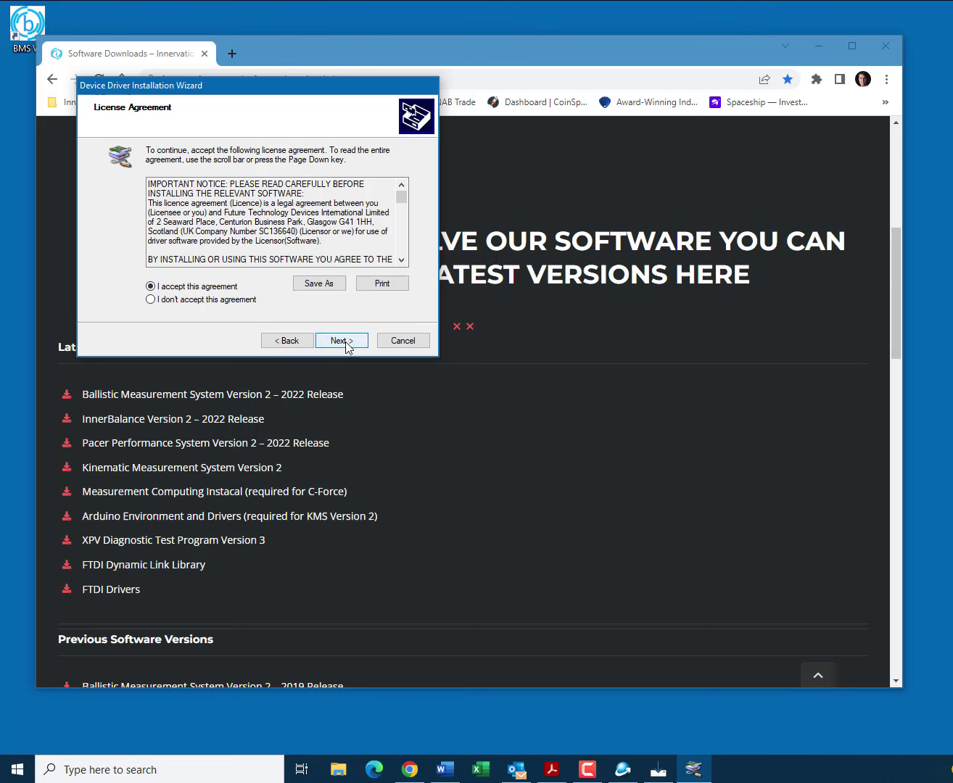
click(346, 342)
click(341, 341)
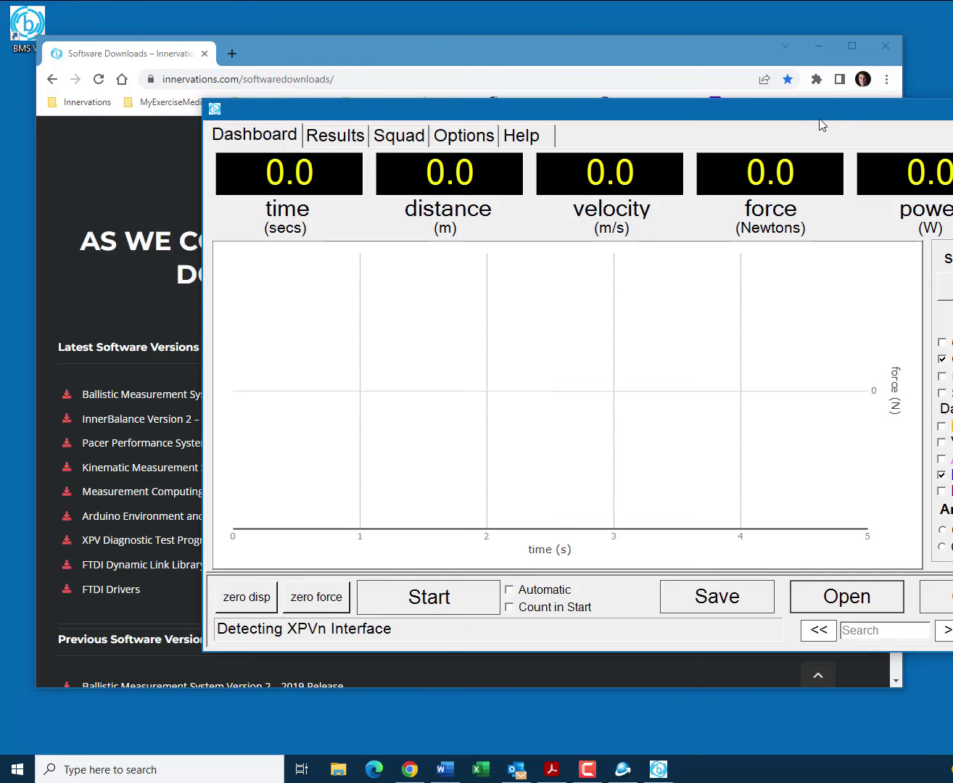
Step: Restore down the Ballistic Measurement System V2 window and drag it left
mouse_move(822, 124)
mouse_down()
mouse_move(626, 100)
mouse_move(649, 94)
mouse_up()
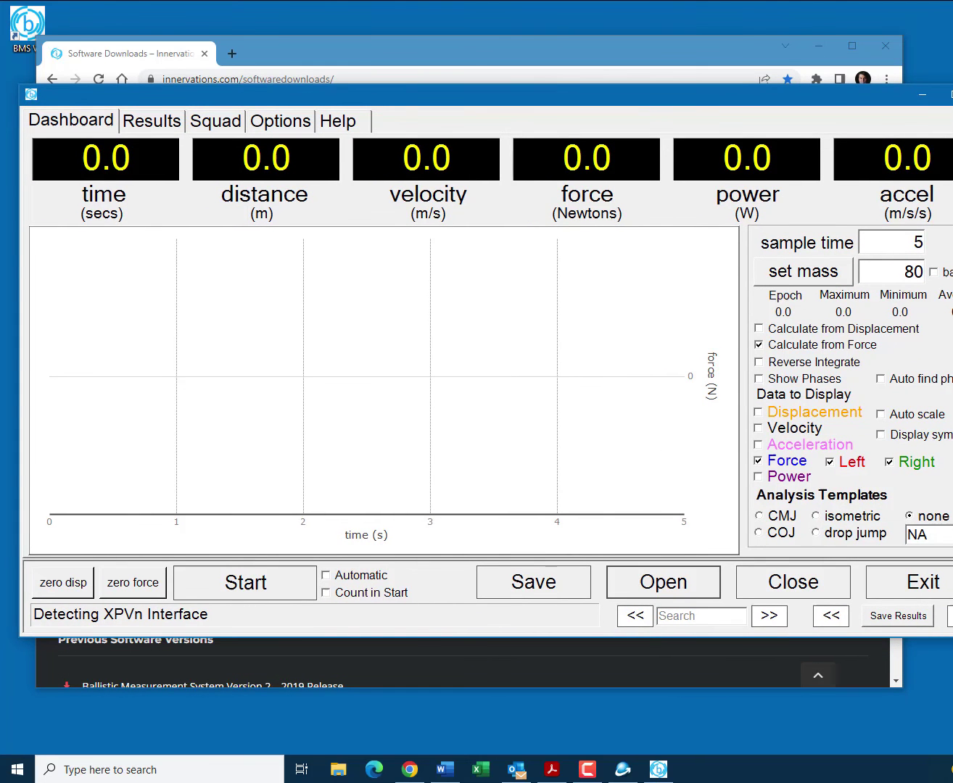